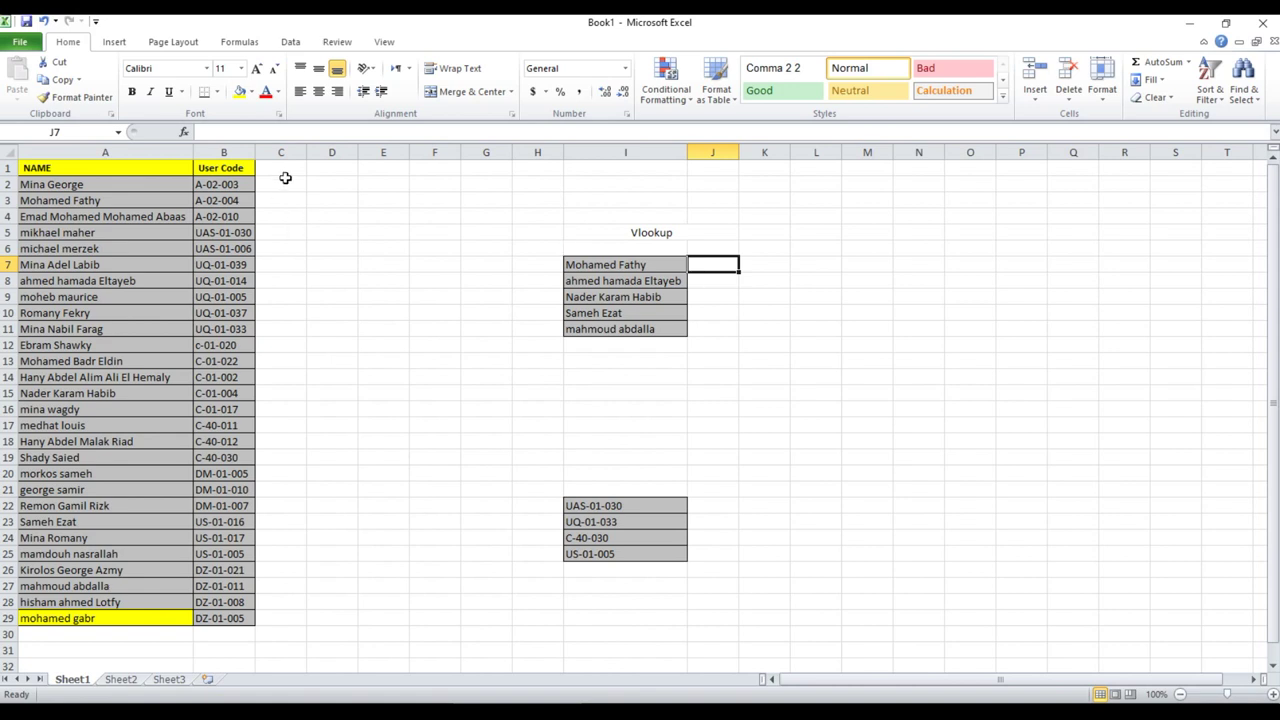
Enter =VLOOKUP(I7,A:B,2,FALSE) in cell J7 to fetch the exact-match user code for the first listed name.
left_click_drag(224, 200, 222, 553)
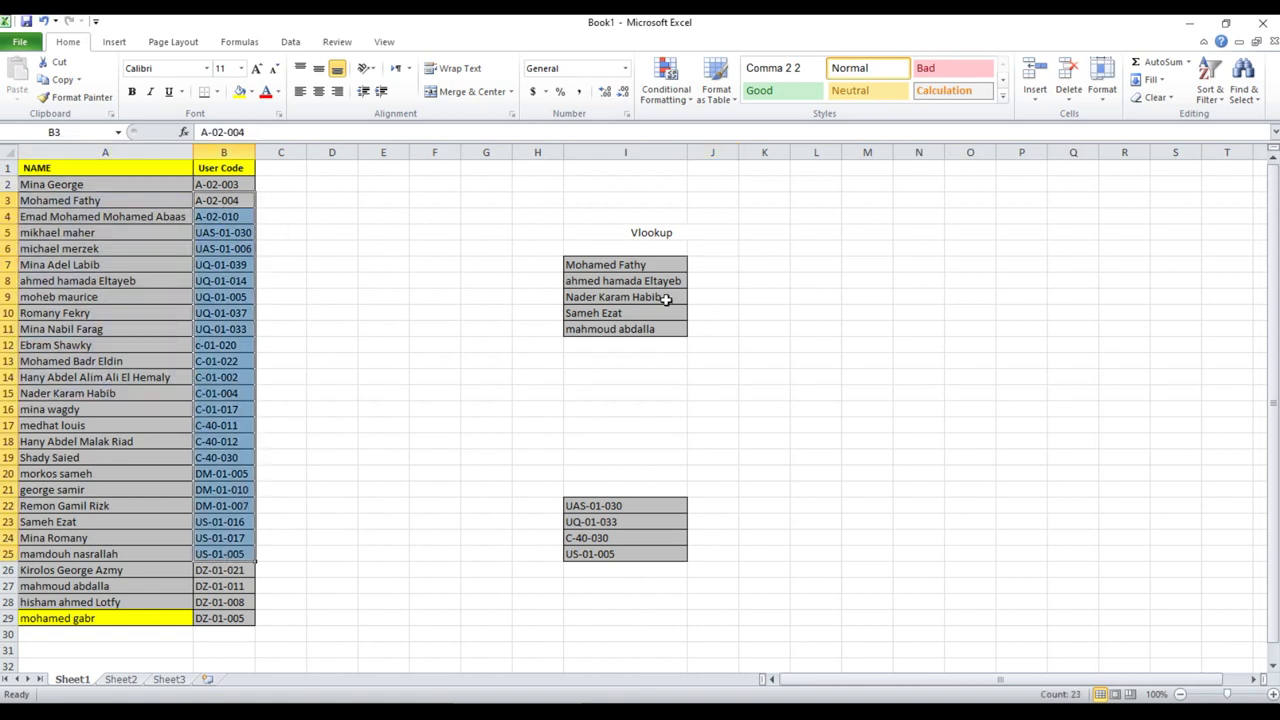
left_click_drag(247, 180, 222, 521)
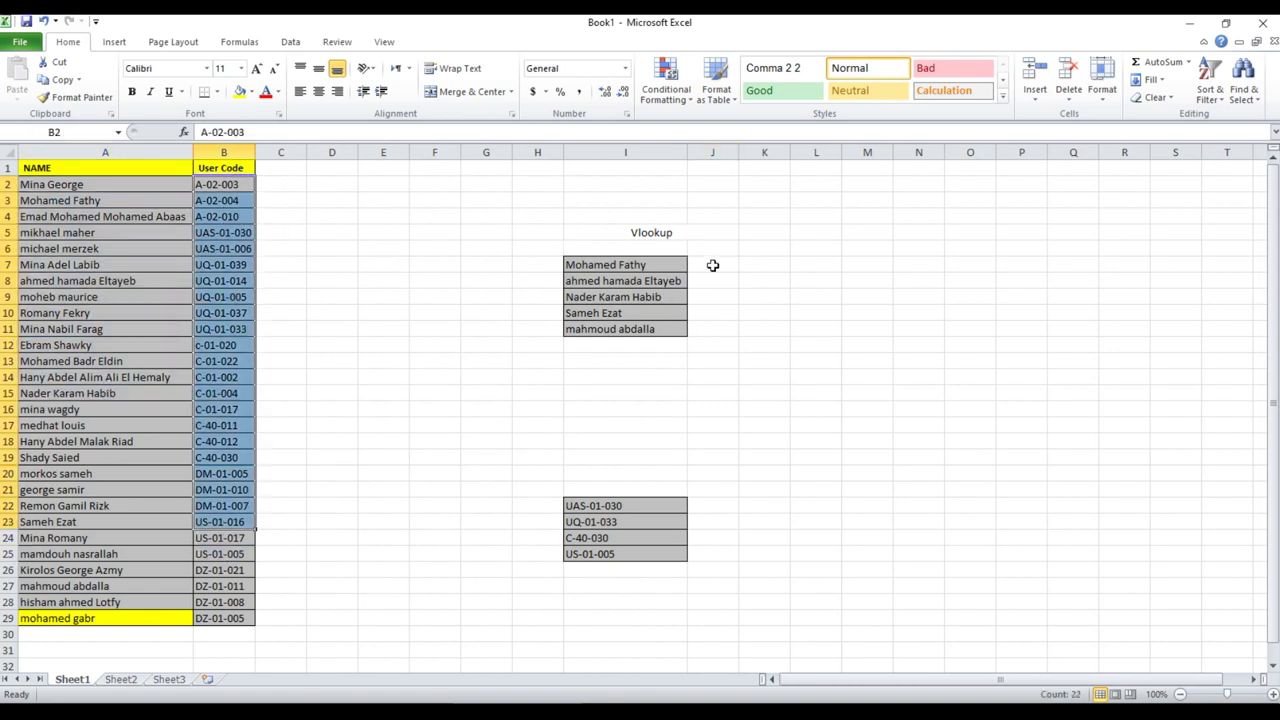
left_click(712, 265)
type("=")
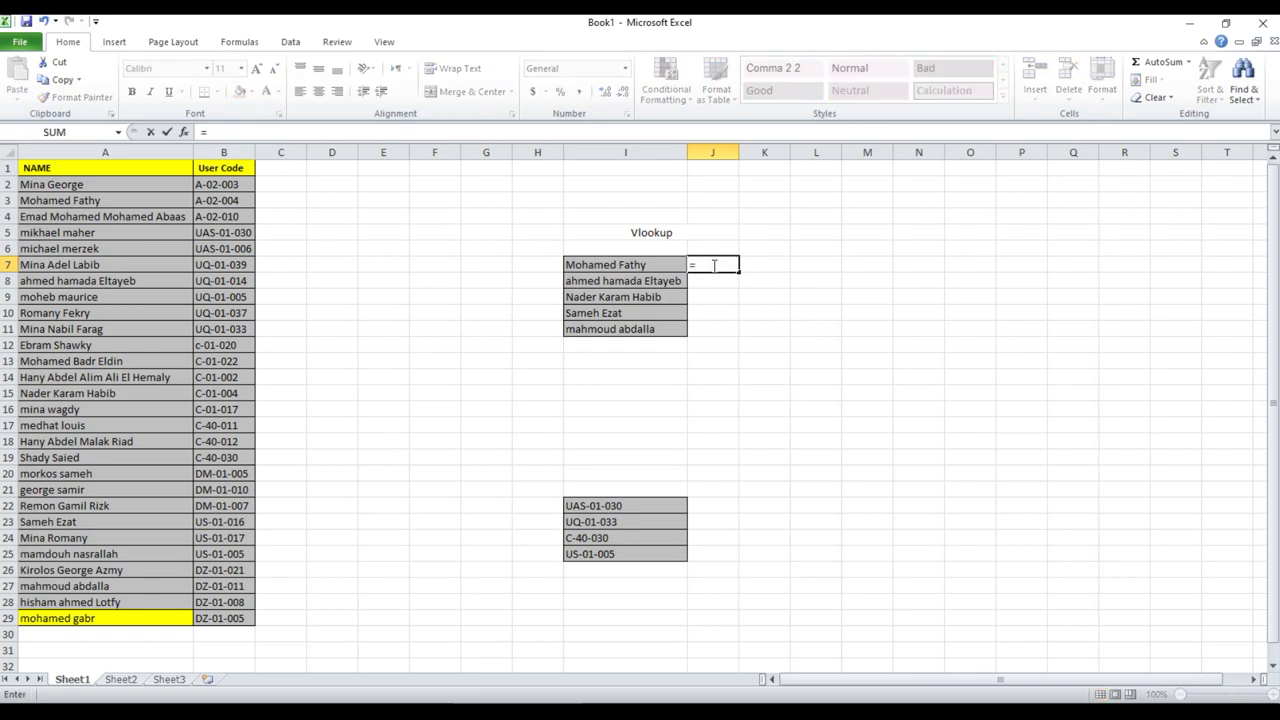
type("VLOOKUP(")
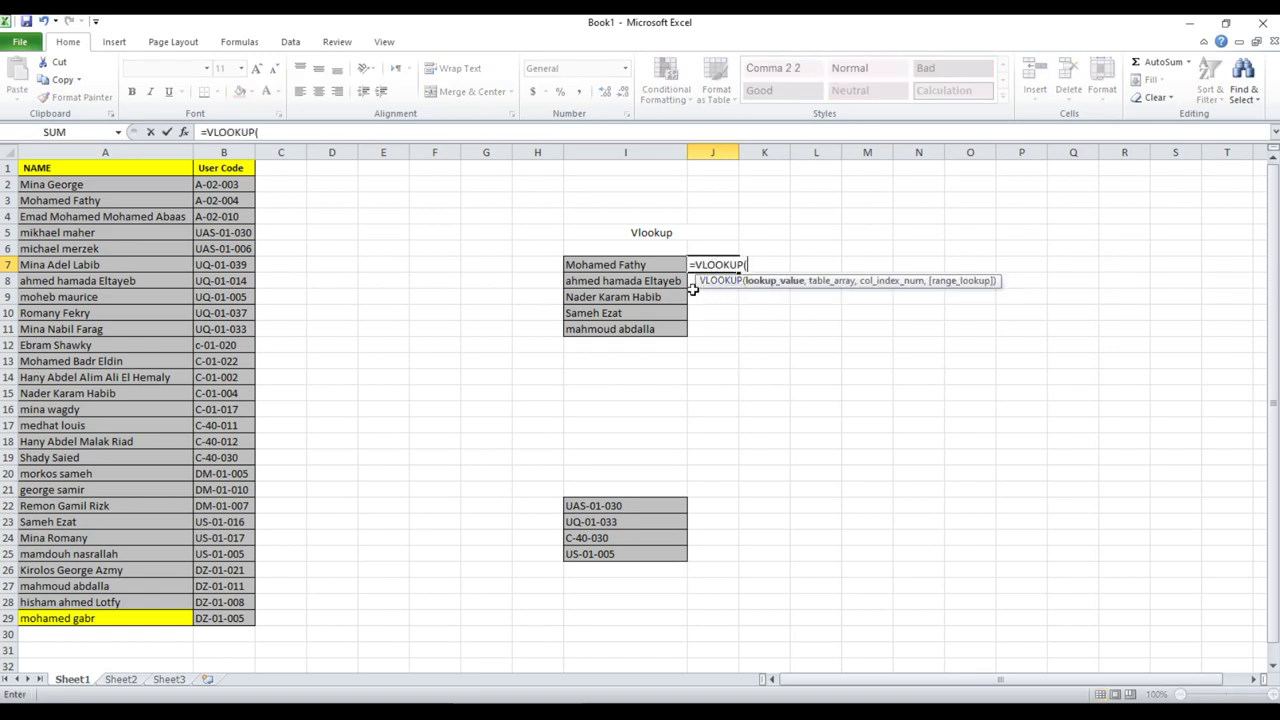
left_click(634, 265)
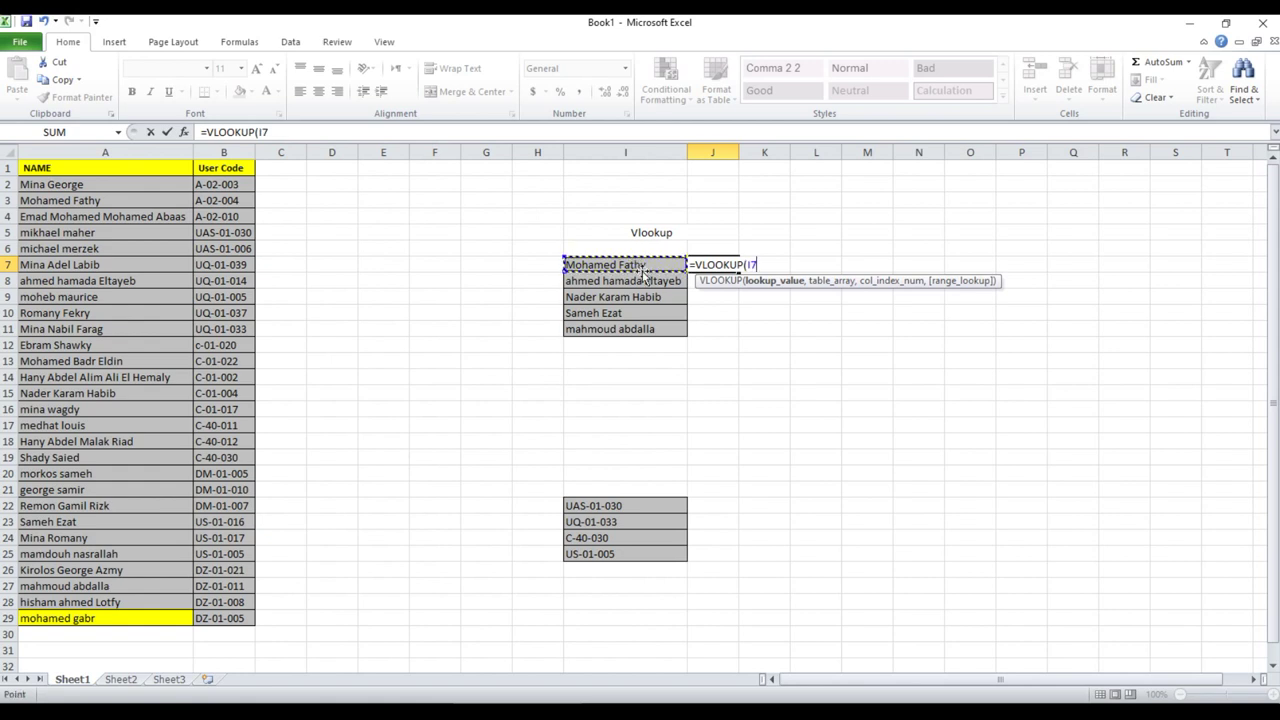
type(",")
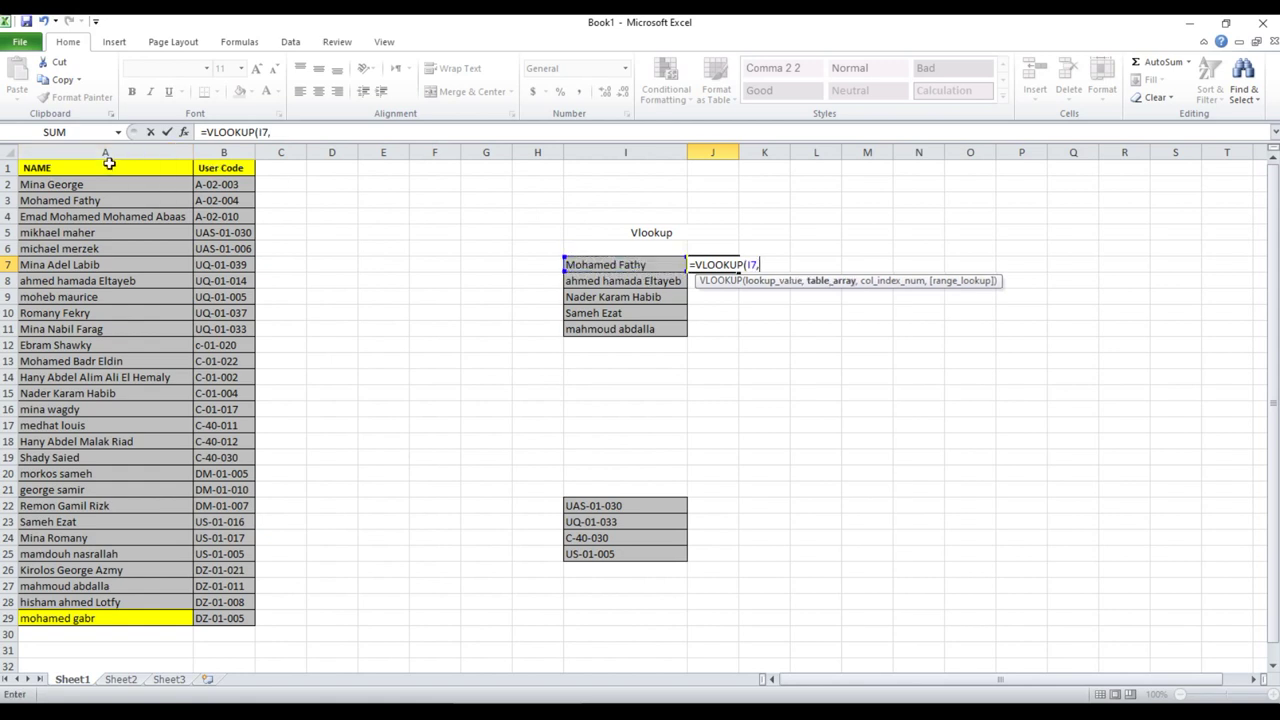
left_click_drag(125, 145, 212, 140)
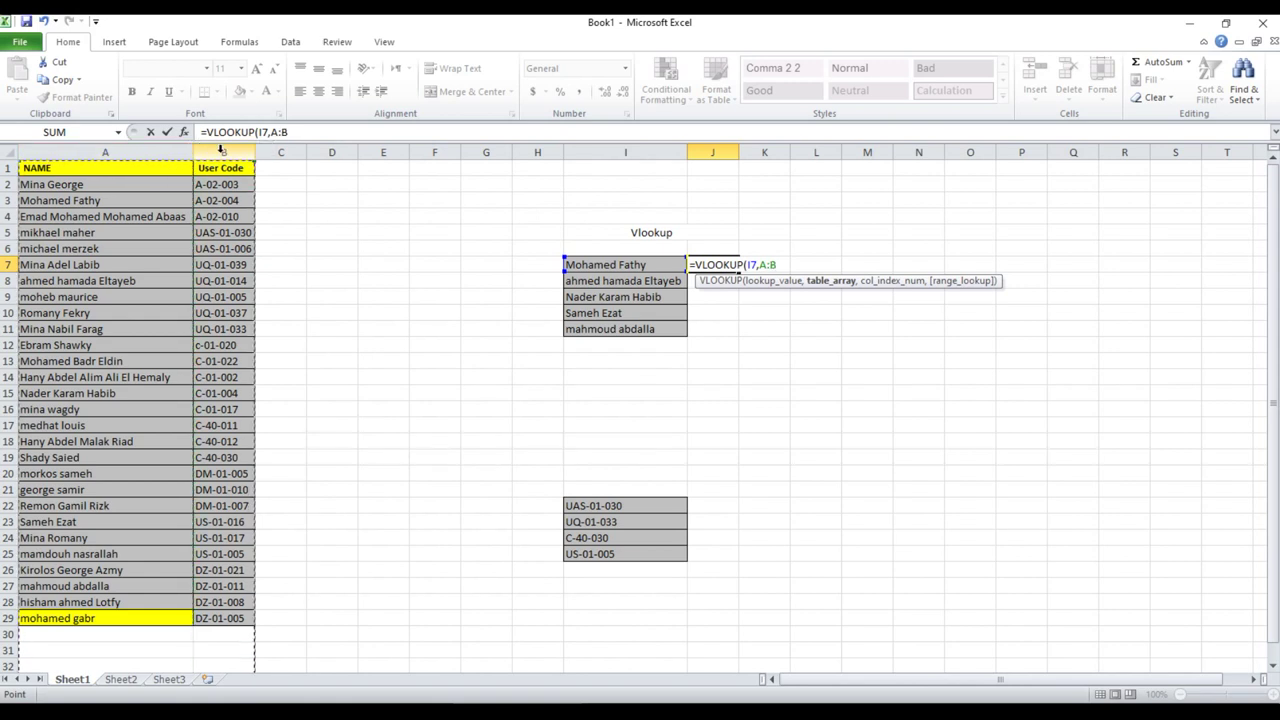
type(",")
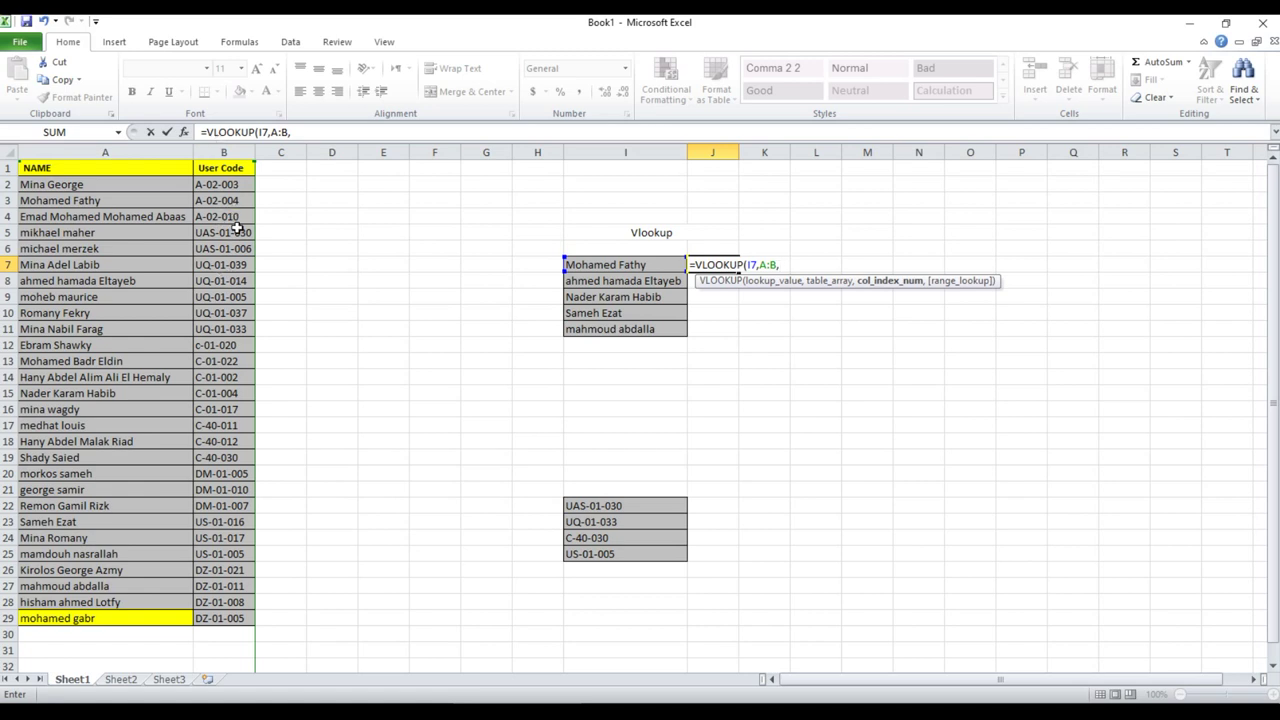
type("2,")
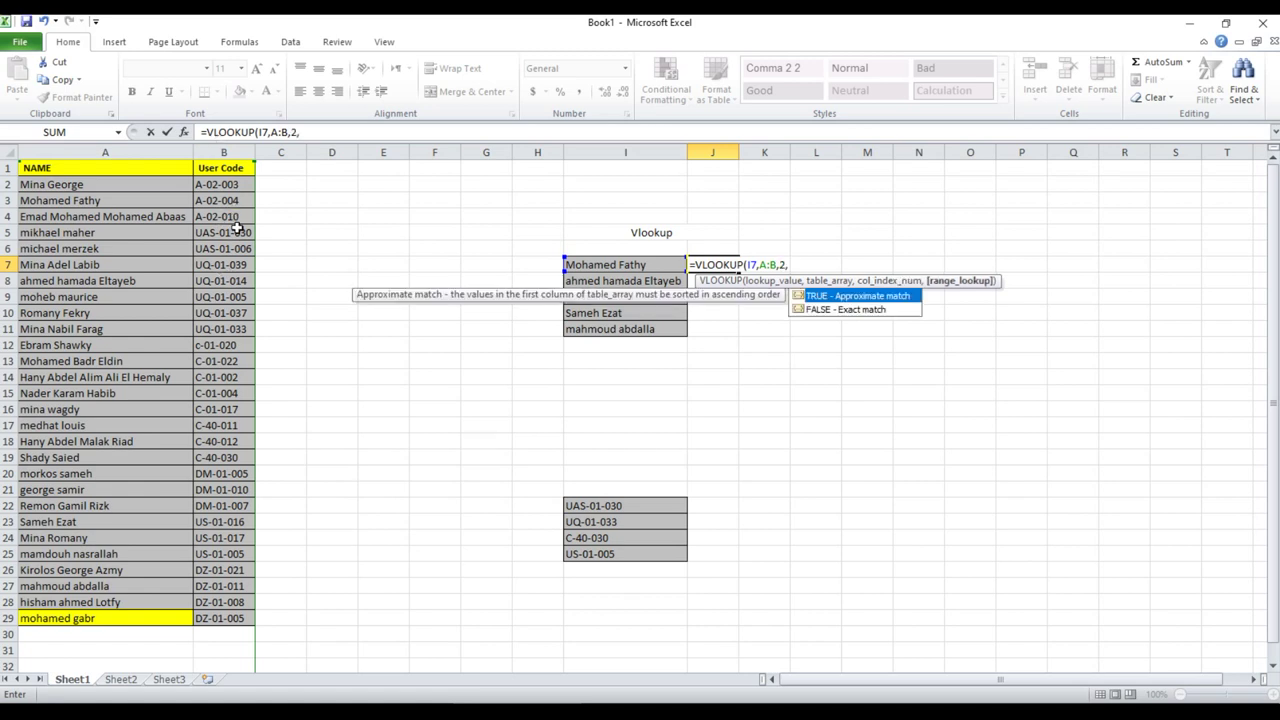
key("Down")
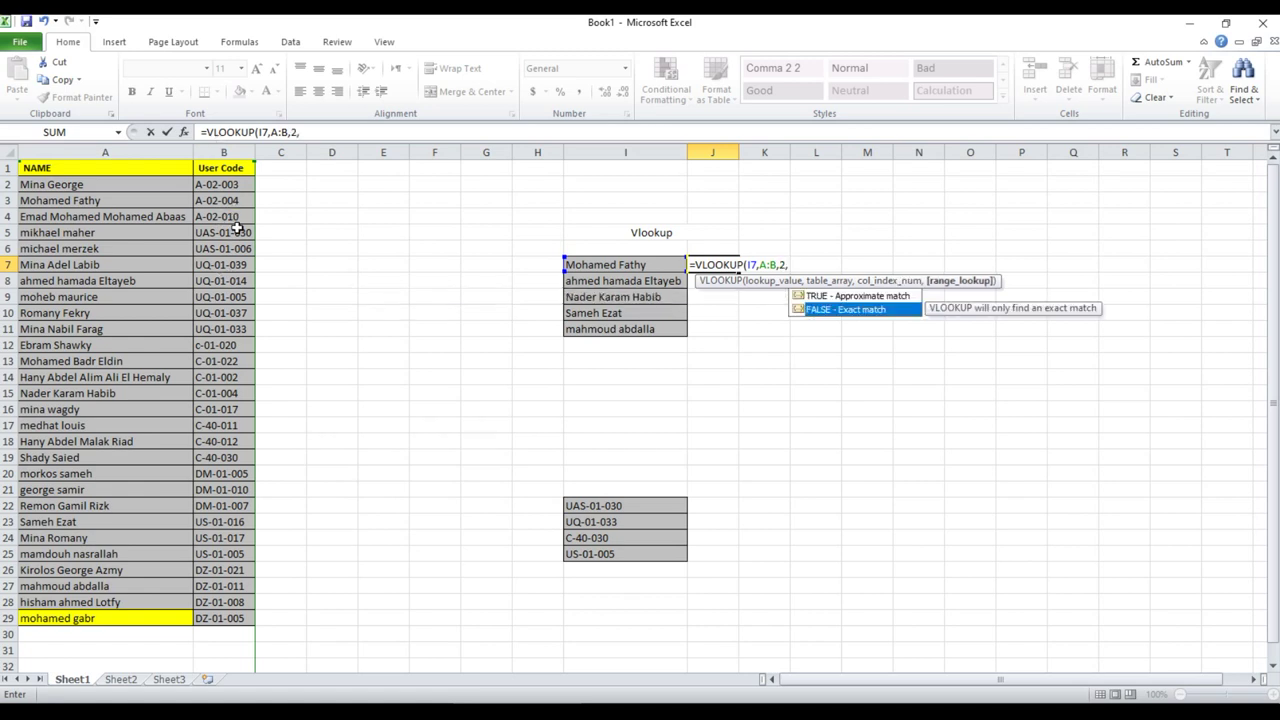
key("Tab")
key("Return")
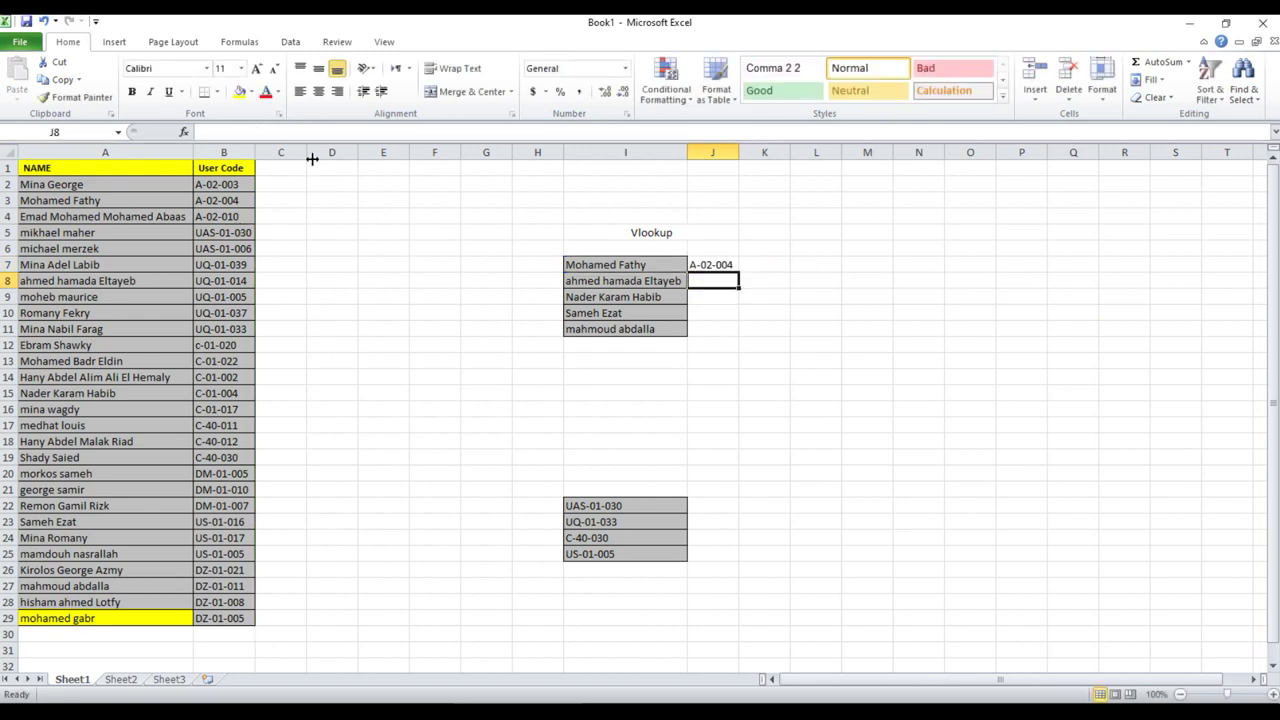
Fill the J7 lookup formula down to J11 and compare the first two results with the source table in columns A and B.
left_click(724, 267)
left_click_drag(736, 274, 717, 333)
left_click(655, 264)
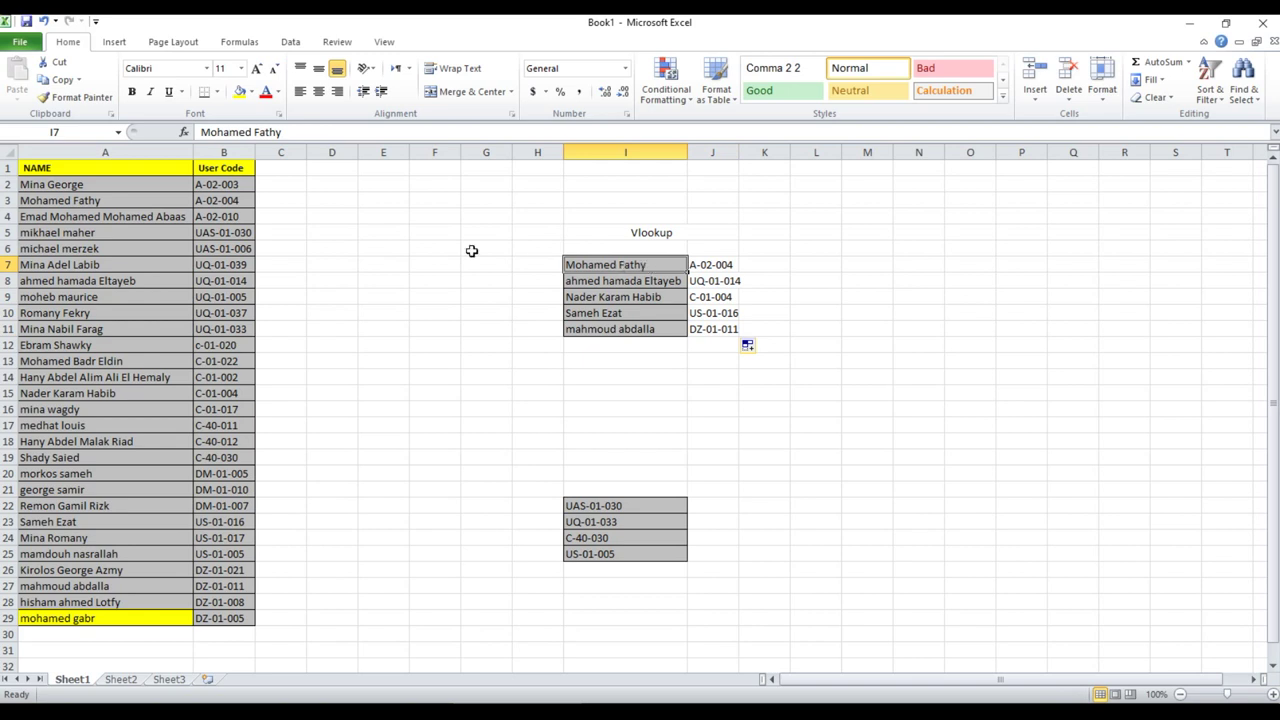
left_click(145, 201)
left_click(229, 202)
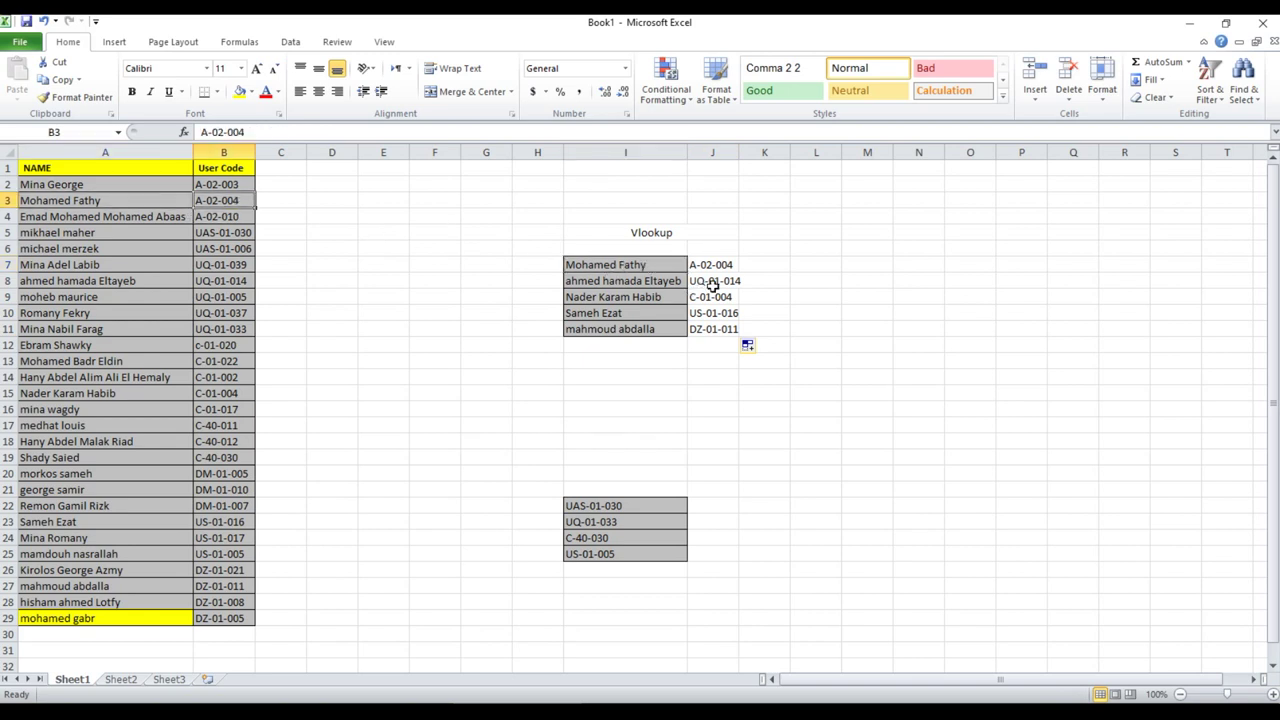
left_click_drag(145, 281, 196, 290)
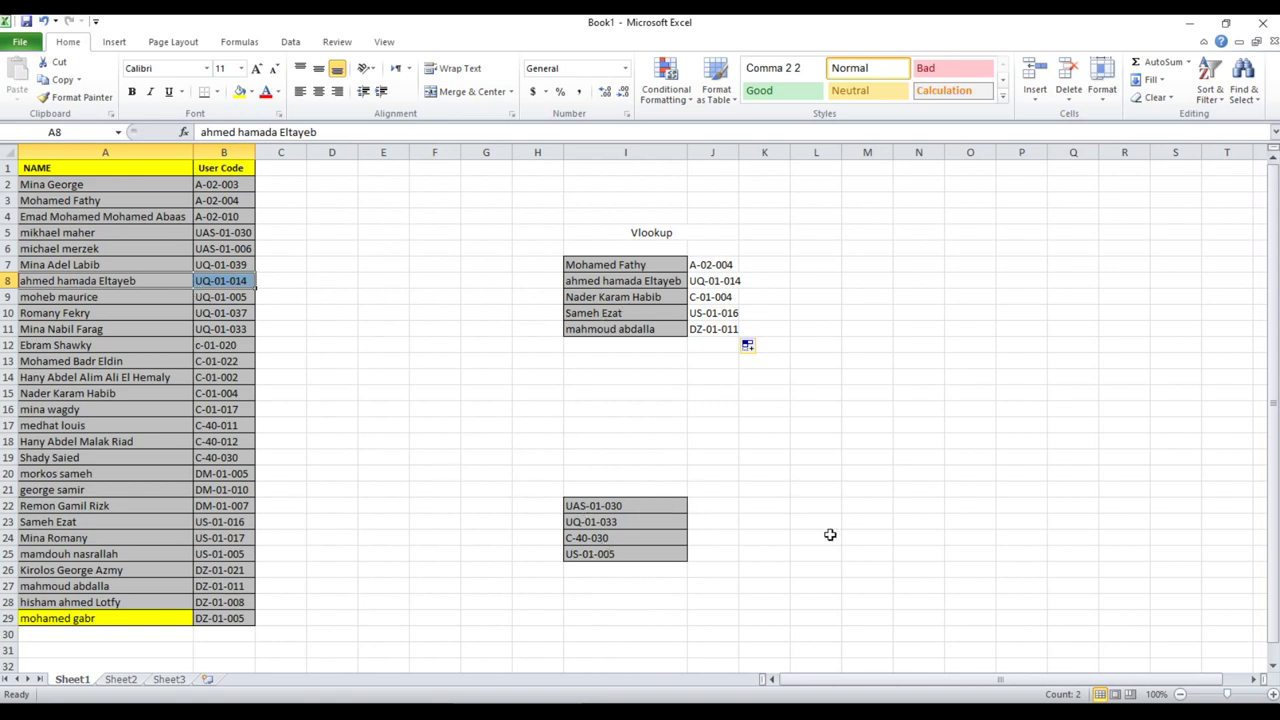
Copy the NAME column and insert the copied cells as column C, directly after User Code.
left_click(720, 495)
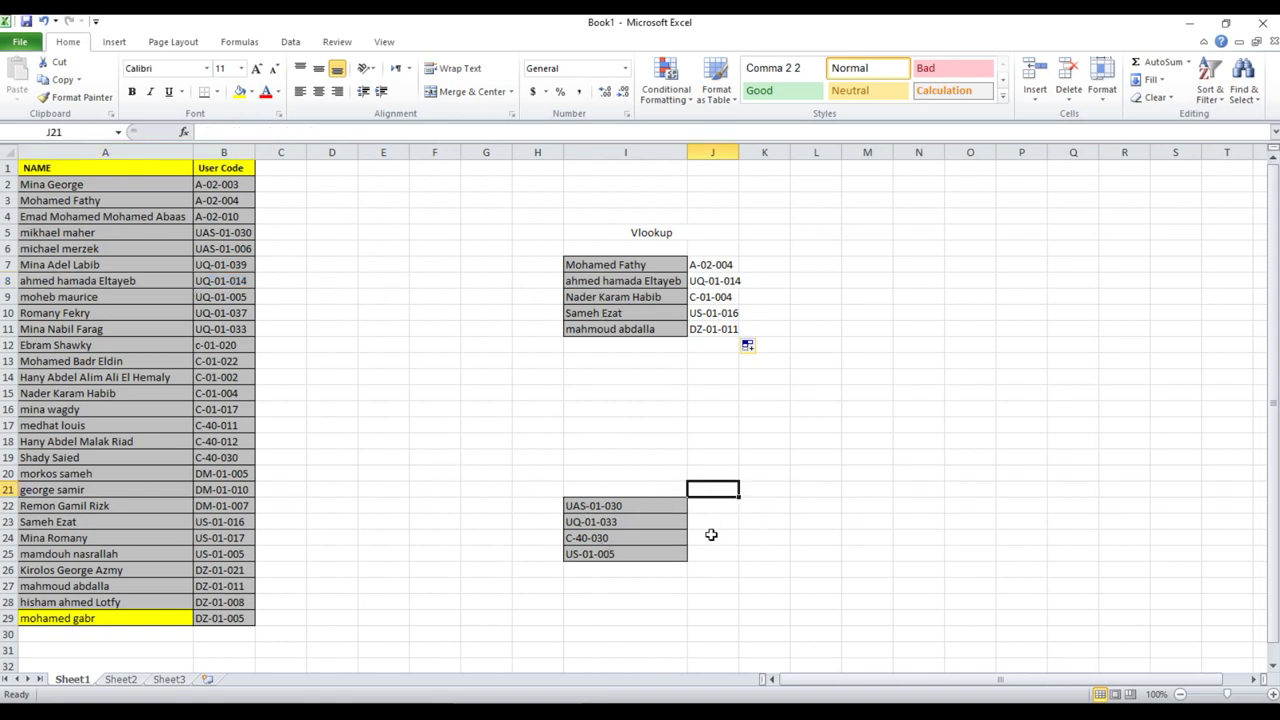
left_click_drag(240, 184, 223, 553)
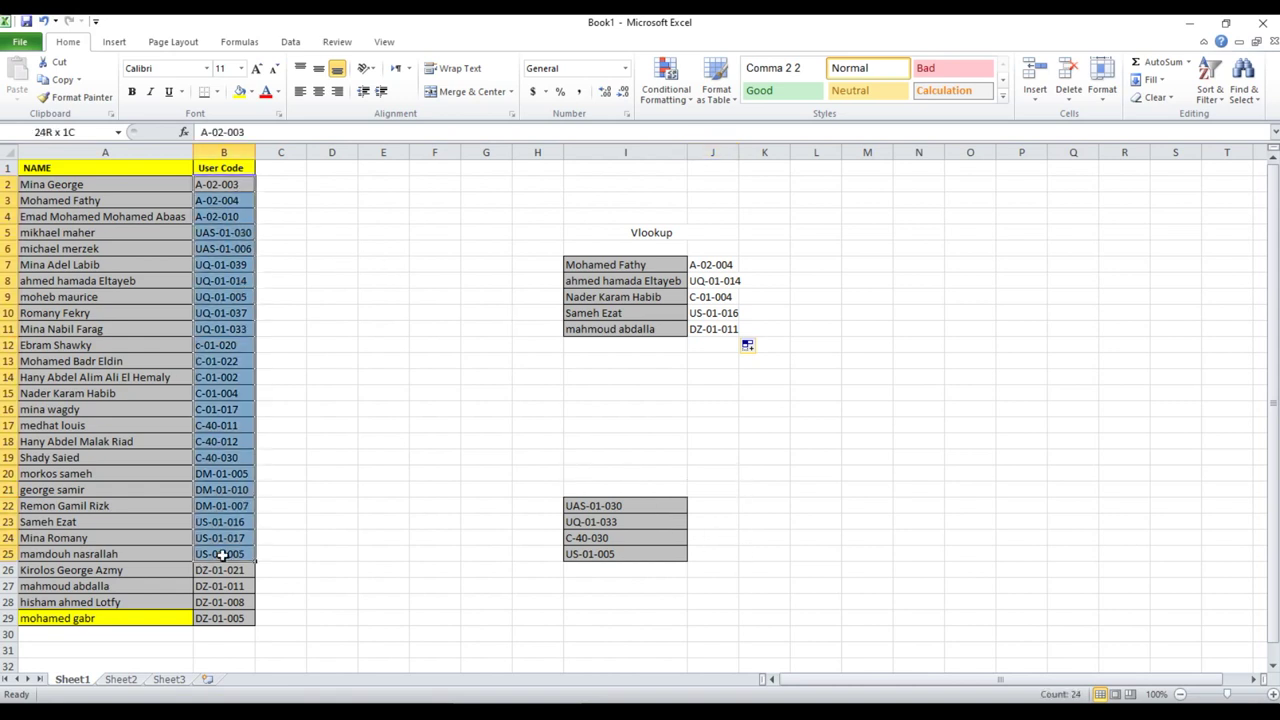
left_click(143, 249)
left_click_drag(145, 205, 145, 448)
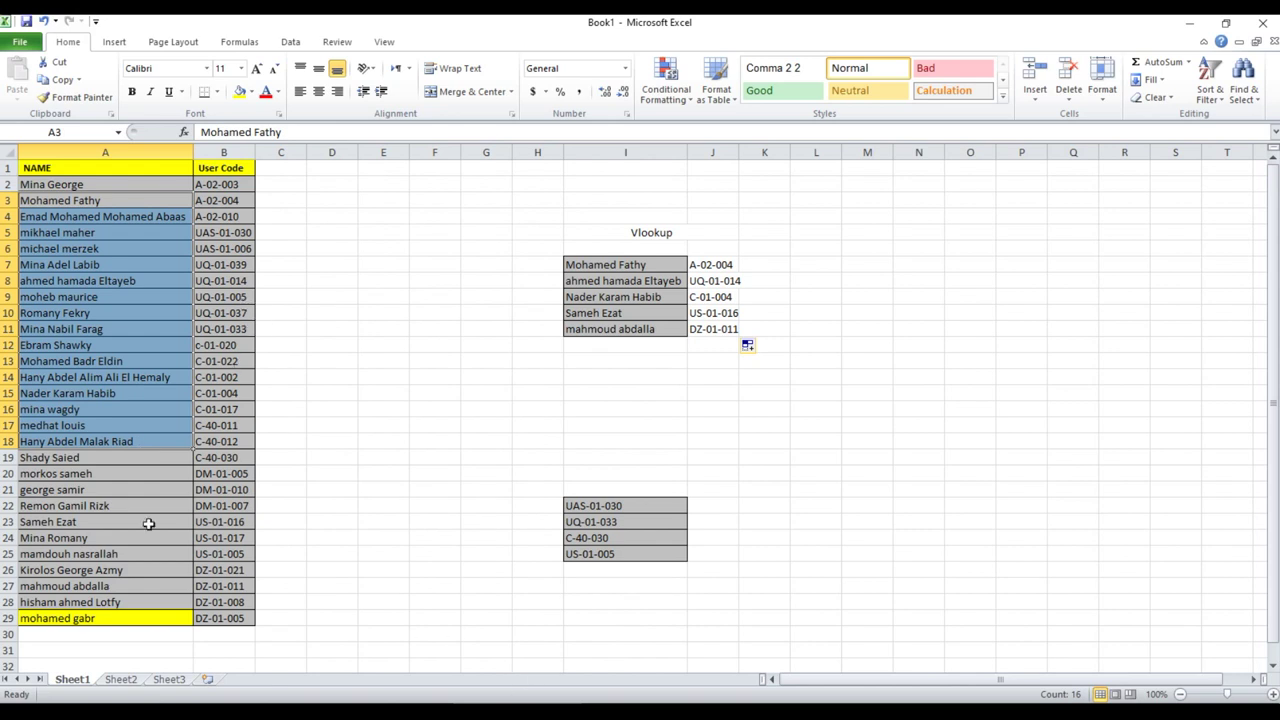
right_click(158, 150)
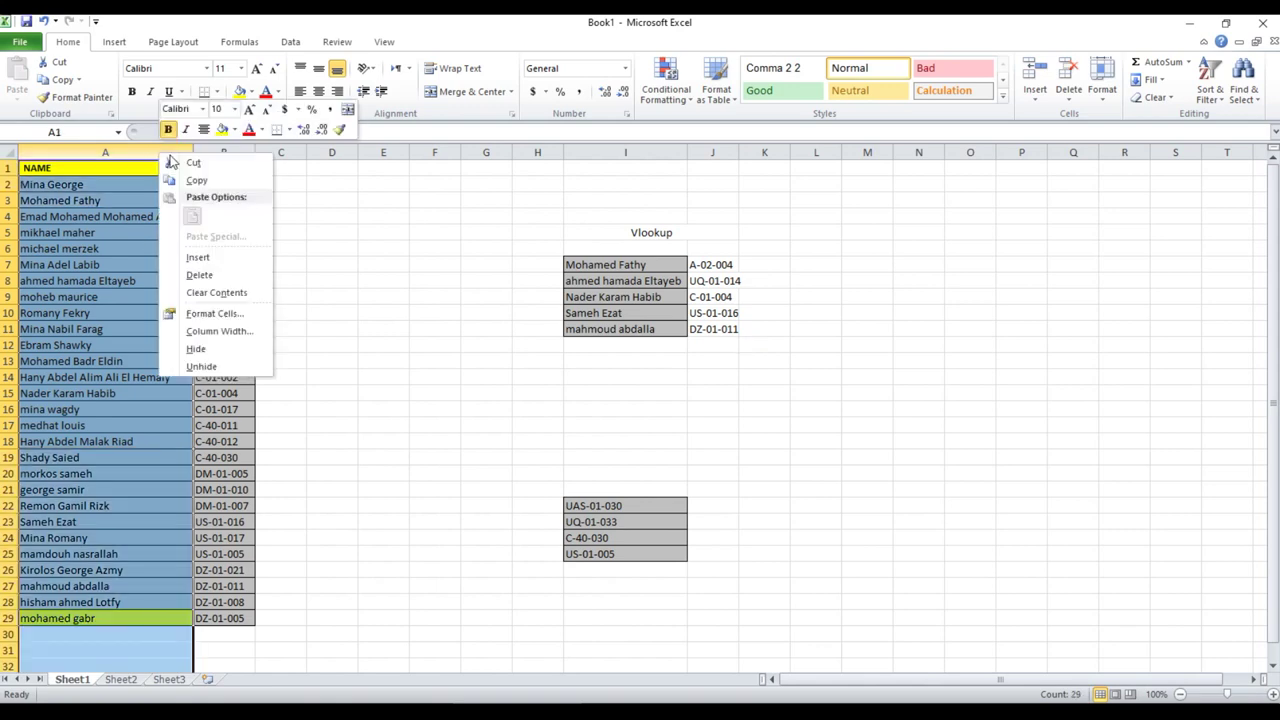
left_click(205, 183)
right_click(296, 150)
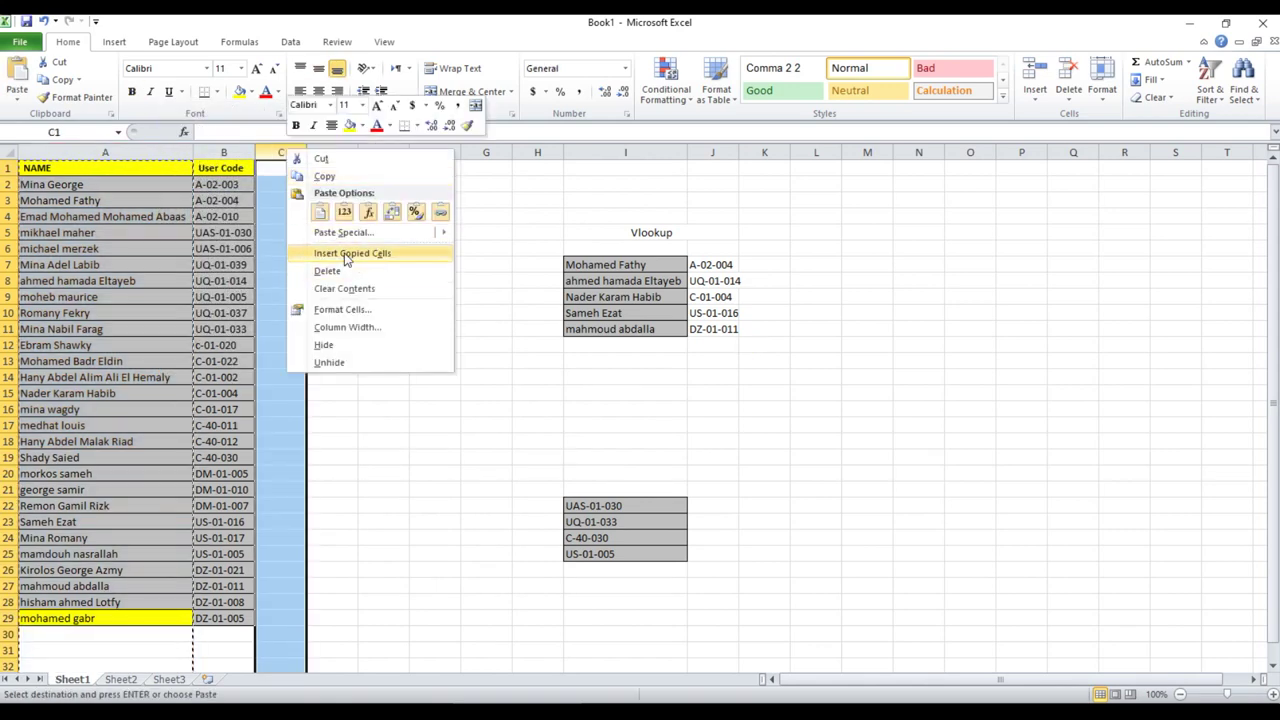
left_click(345, 253)
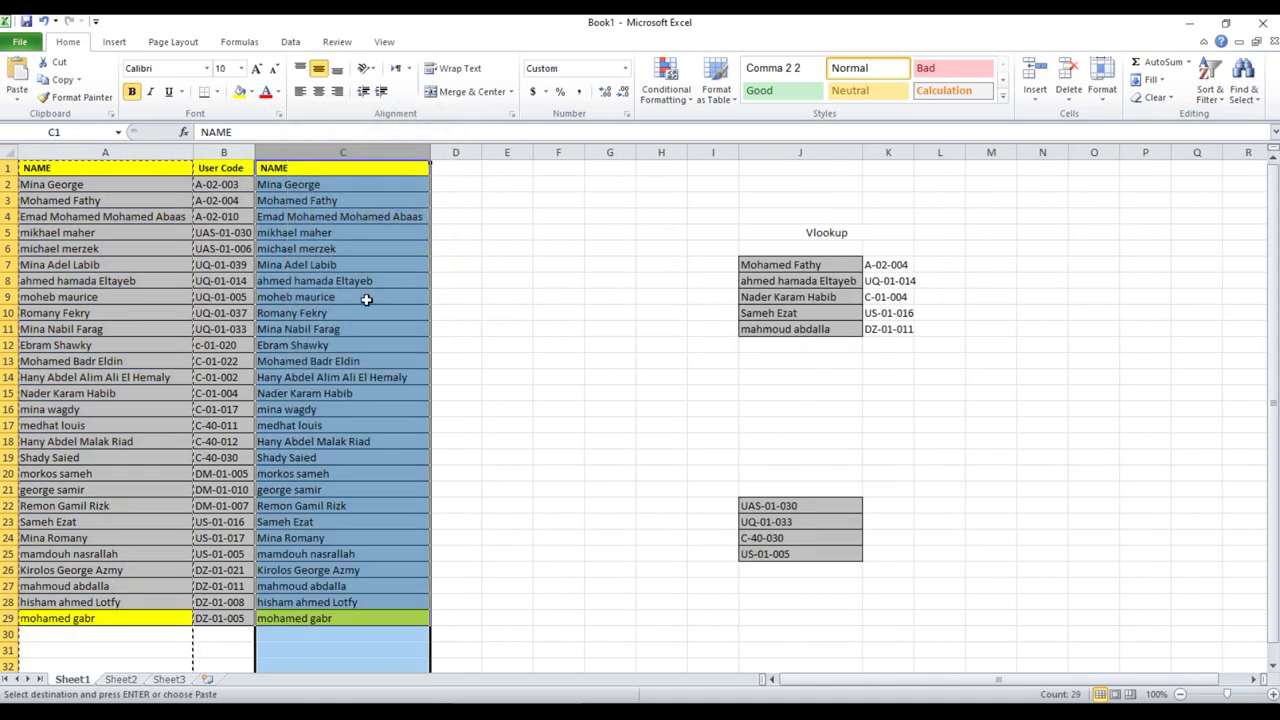
Delete the duplicated NAME column in column C.
left_click(902, 505)
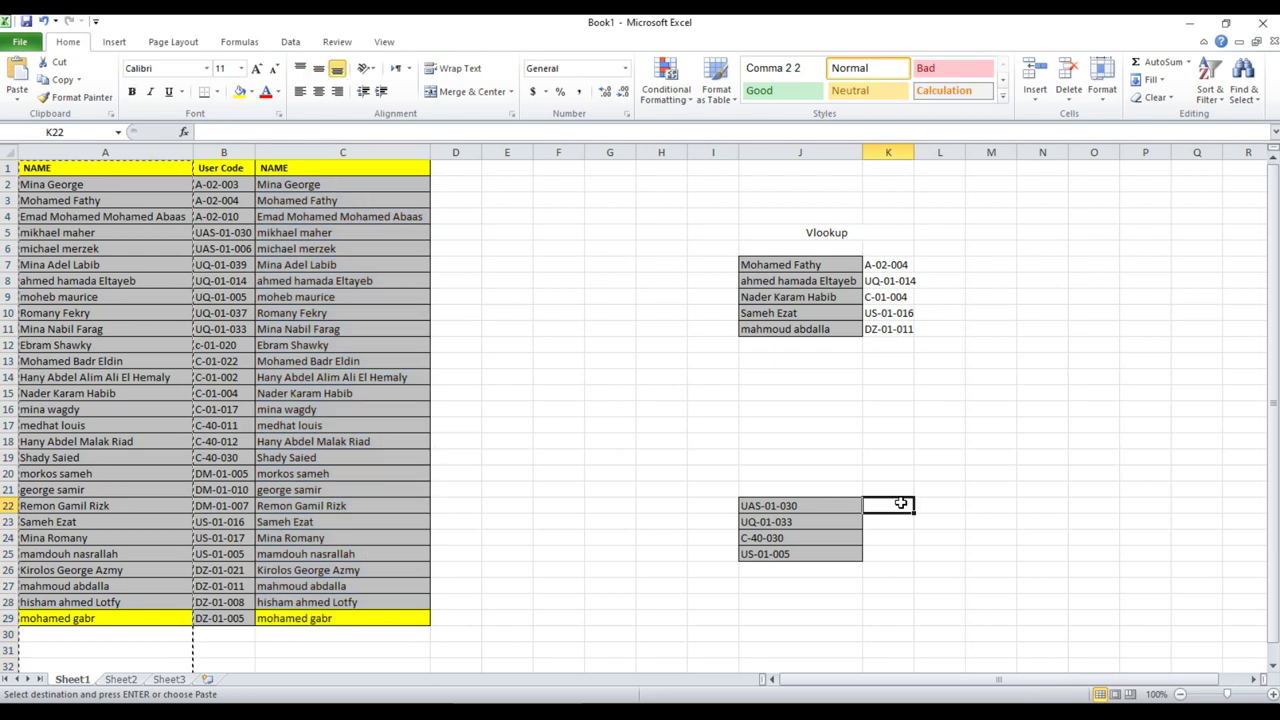
left_click(403, 155)
right_click(403, 158)
left_click(482, 278)
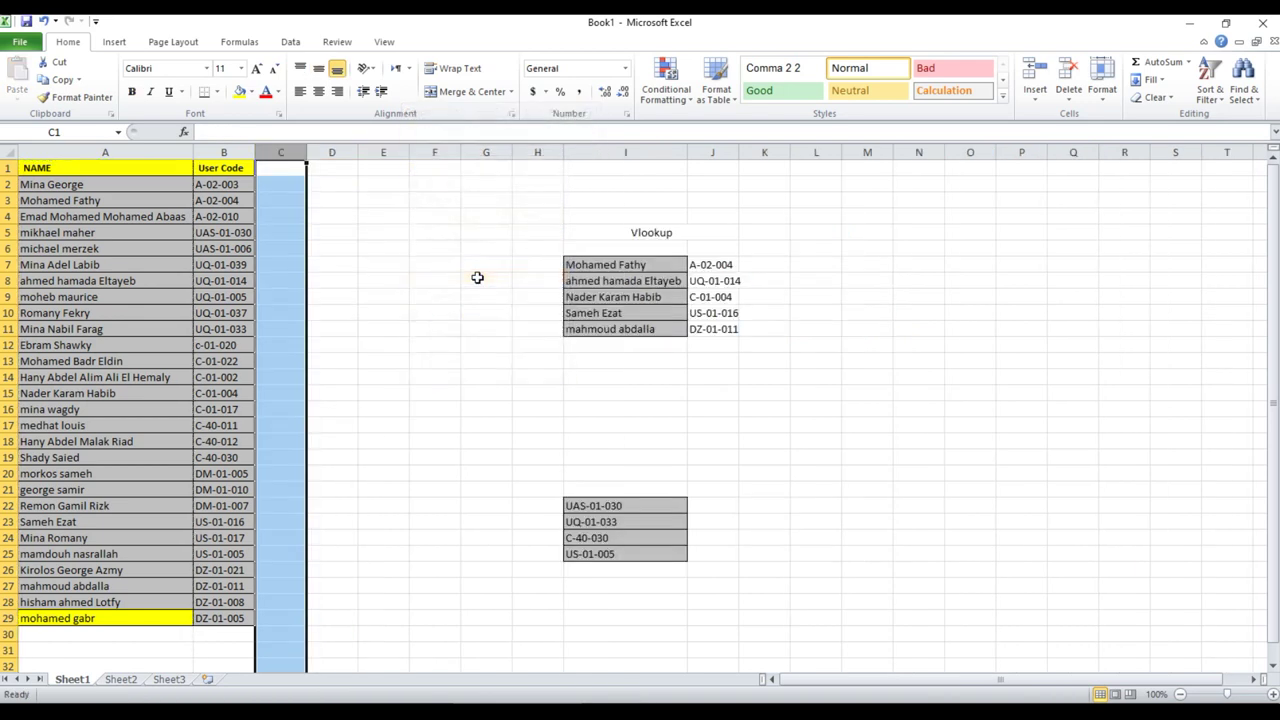
Fill I20:J20 with yellow, merge and center the two cells, and enter the heading "Xlookup".
left_click_drag(668, 478, 733, 468)
left_click(240, 91)
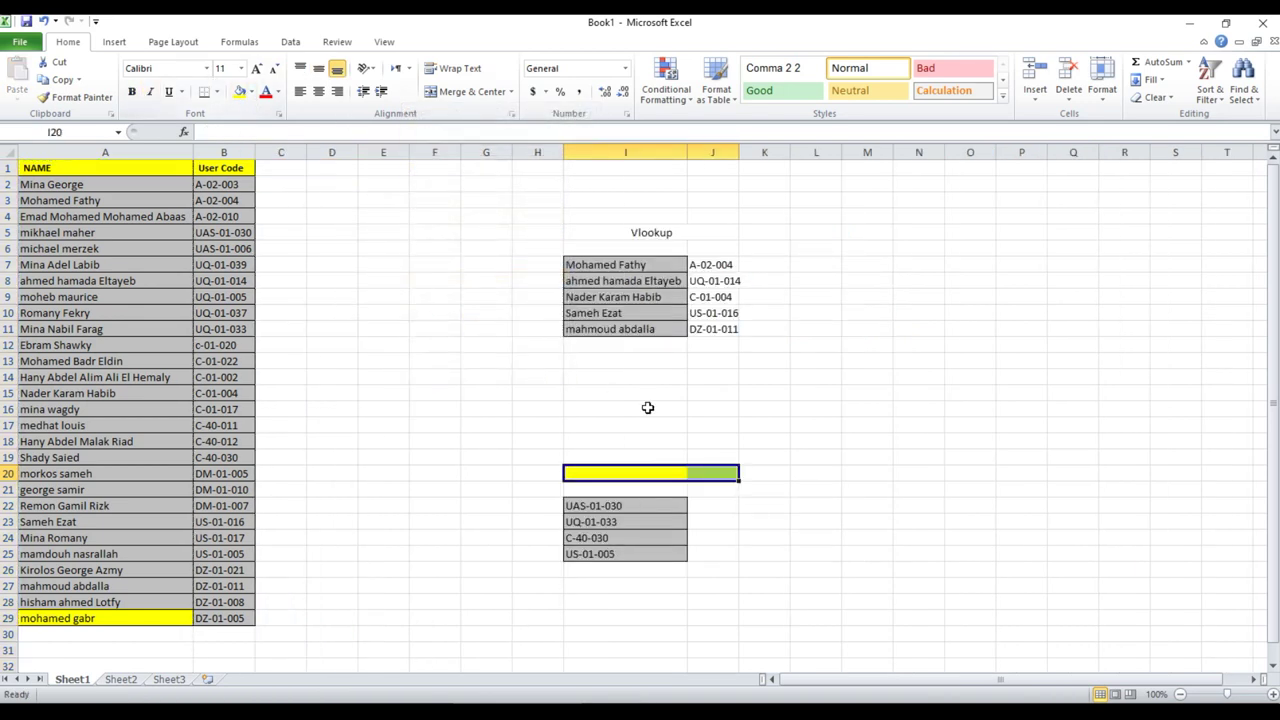
left_click(478, 93)
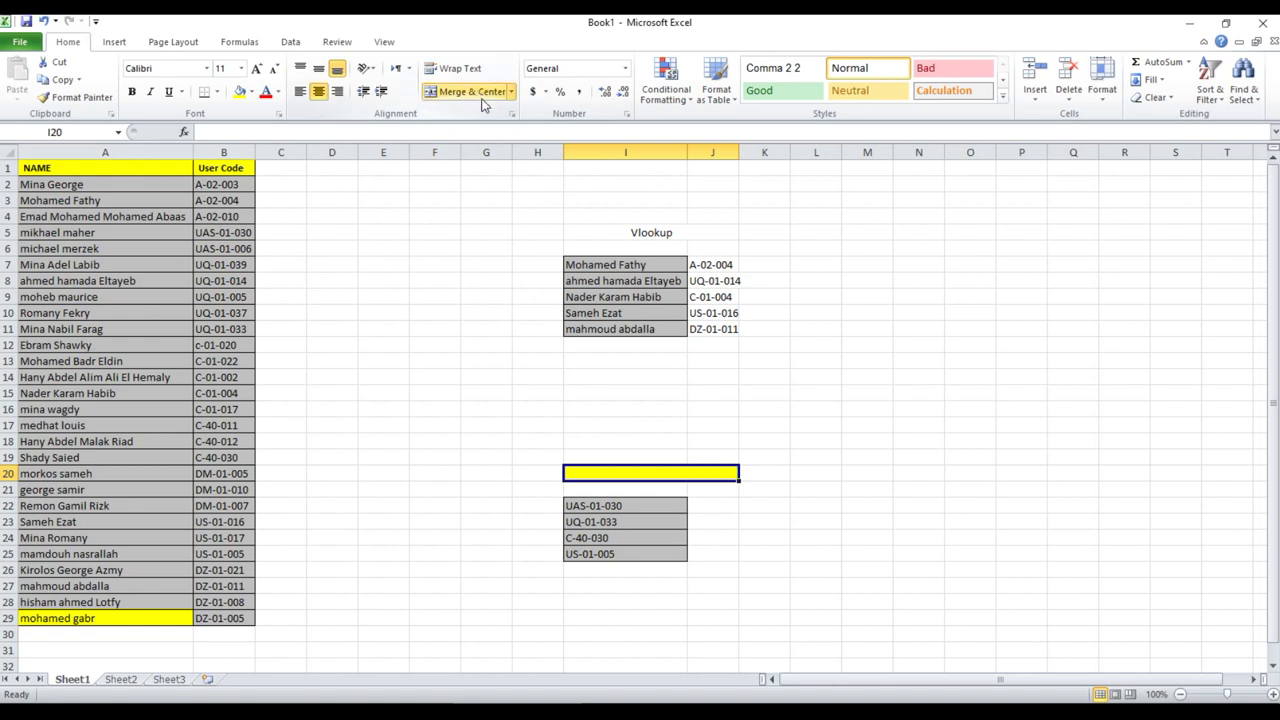
type("Xlookup")
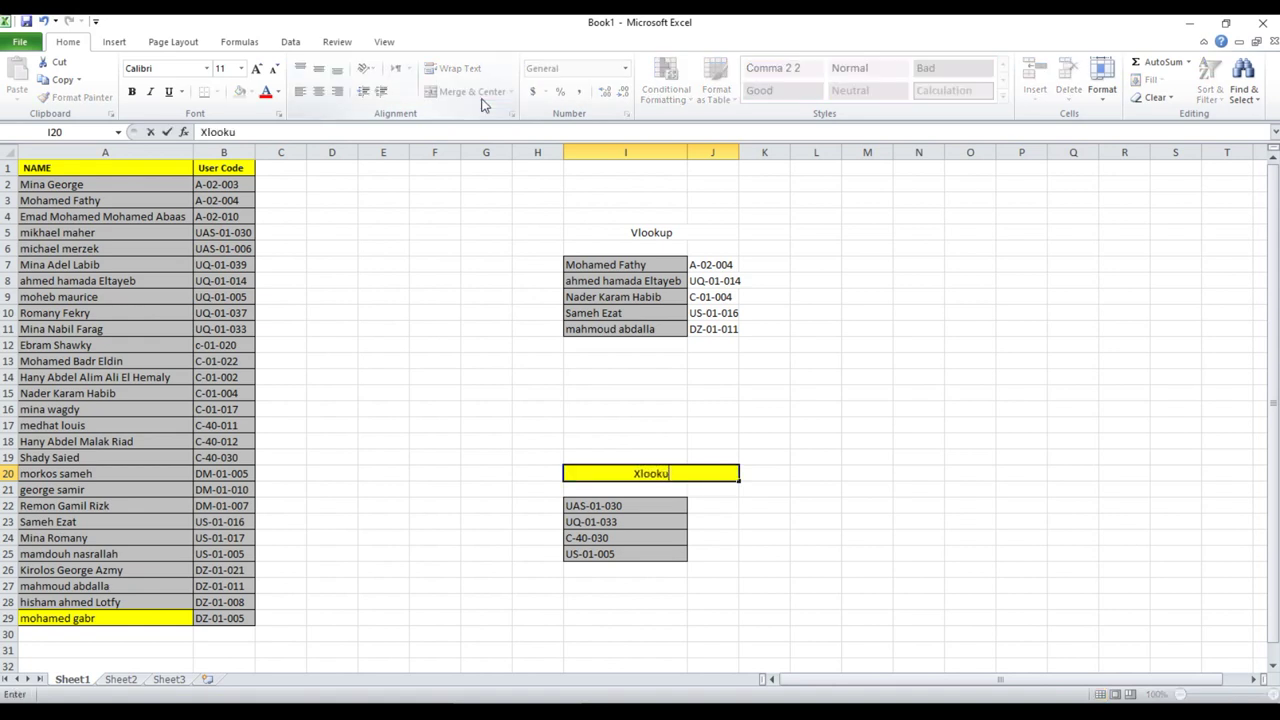
key("Return")
Start an =xl formula in E8 to check for a built-in XLOOKUP function, and cancel the entry.
left_click(727, 555)
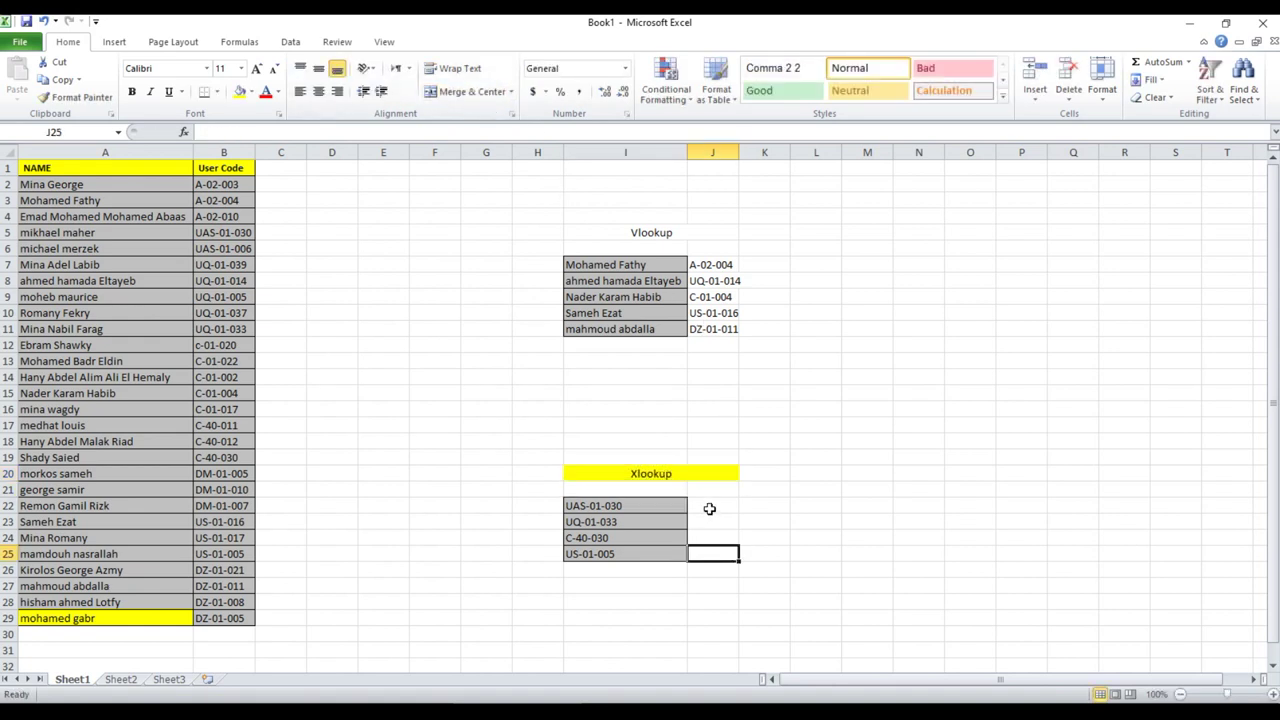
left_click(398, 280)
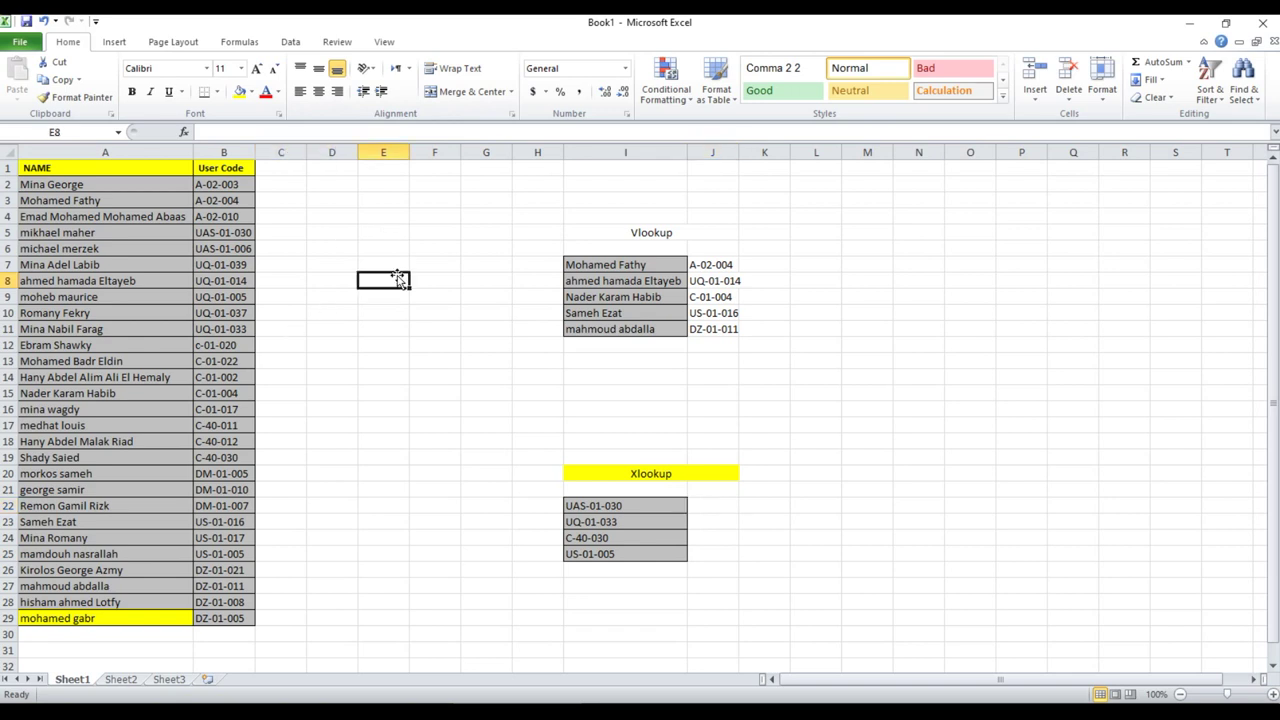
type("=xl")
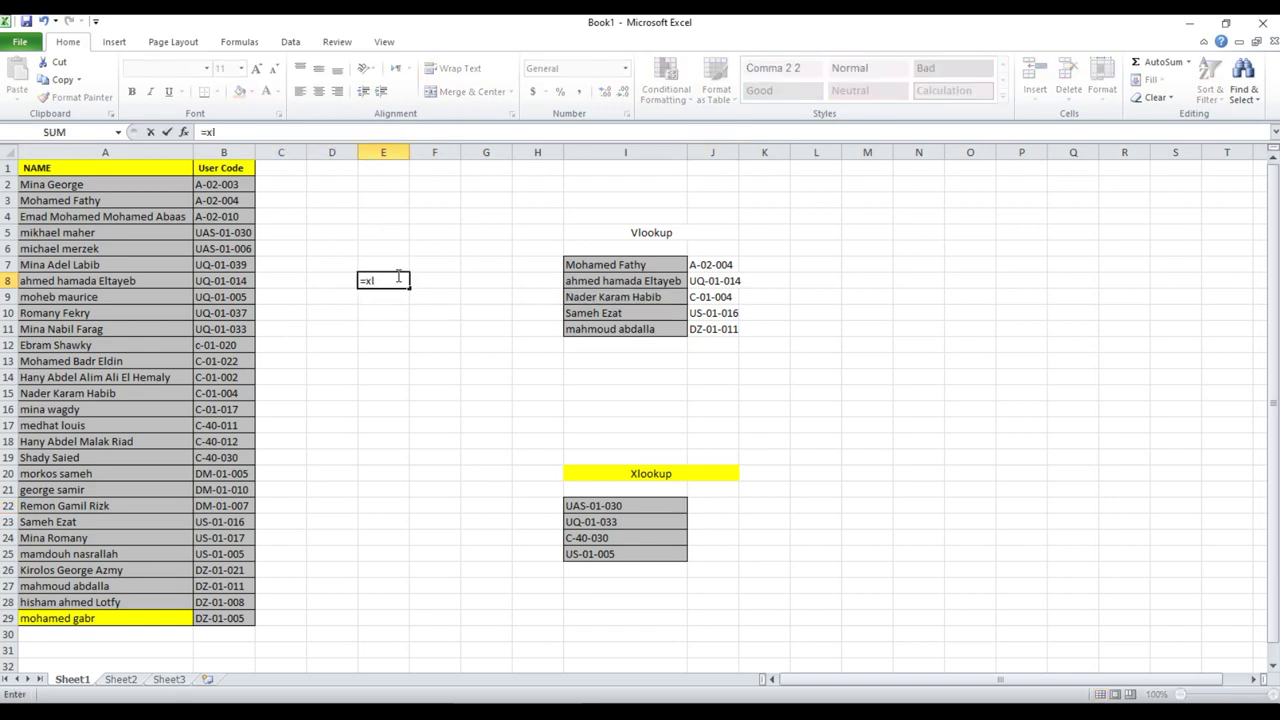
key("BackSpace")
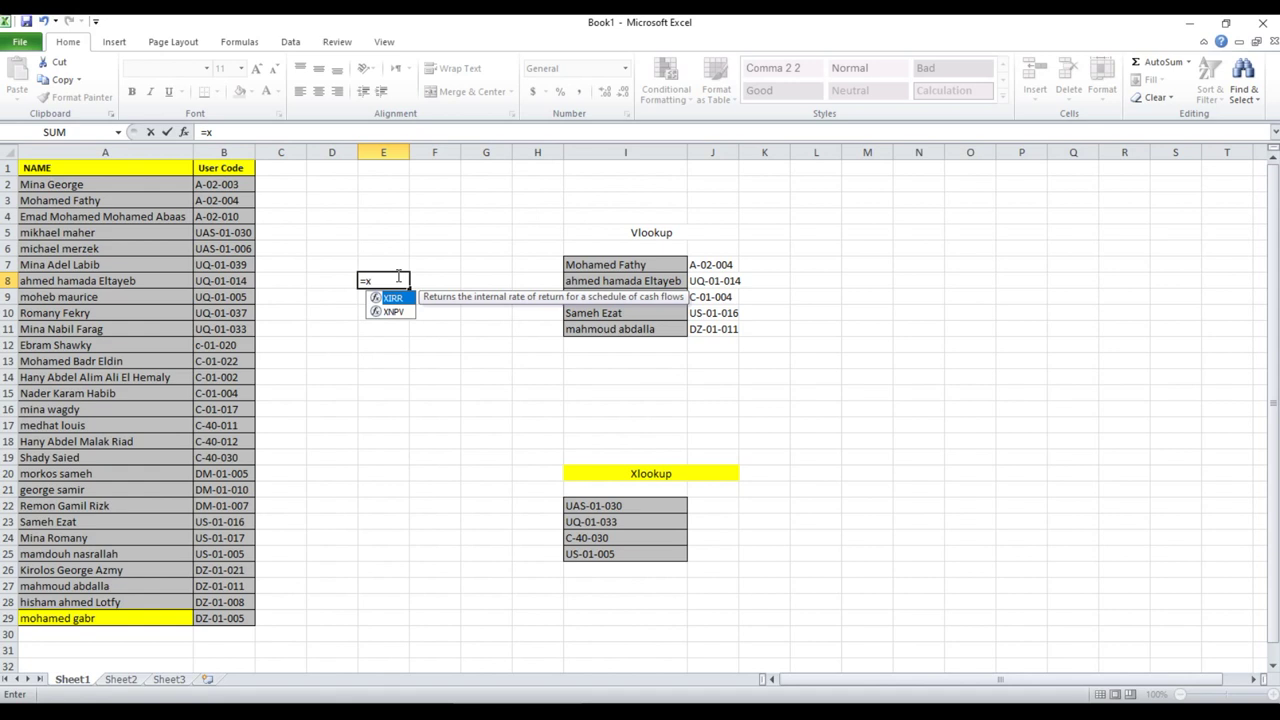
key("Escape")
left_click(383, 373)
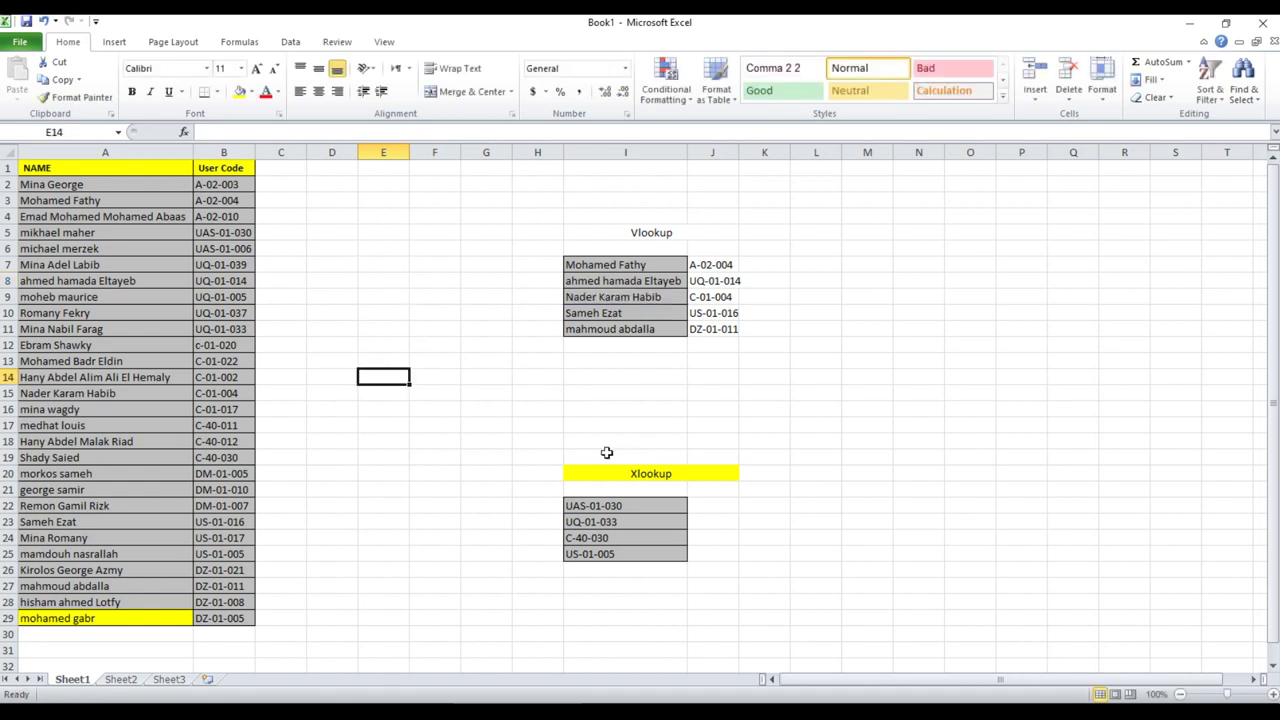
Switch to the desktop and copy the XlookUp.xll add-in file.
left_click(1190, 27)
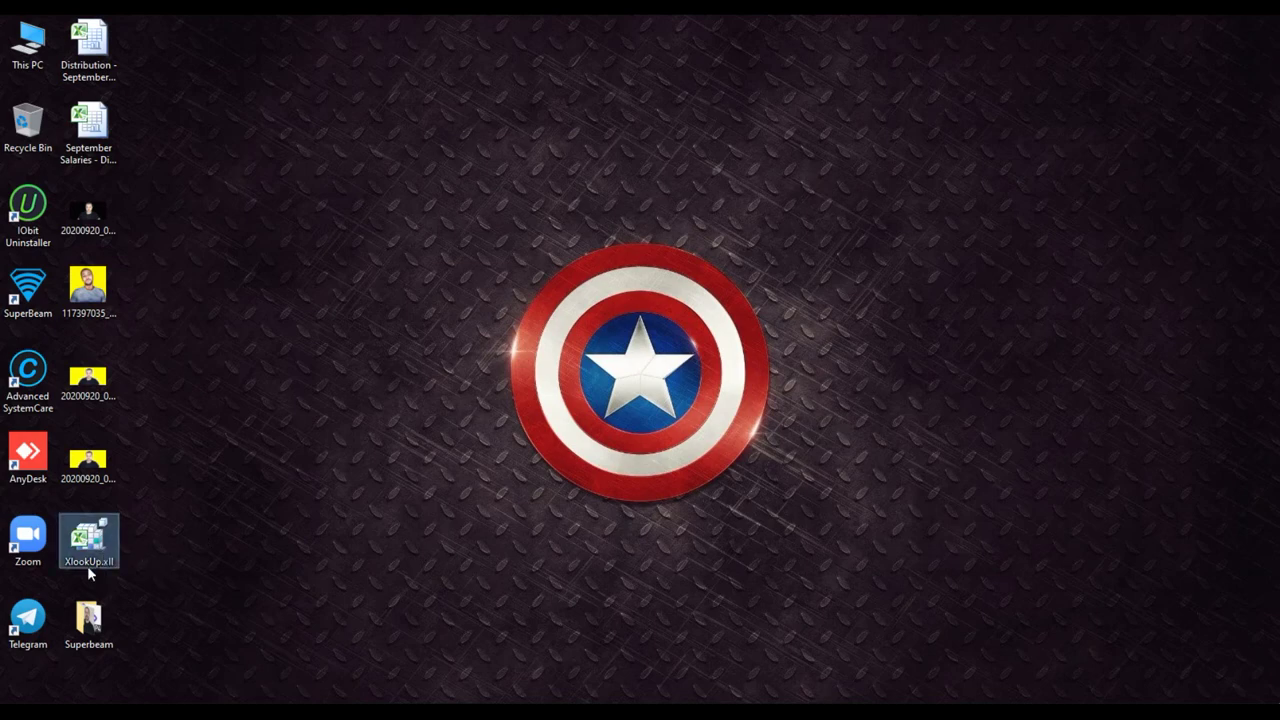
key("alt+Tab")
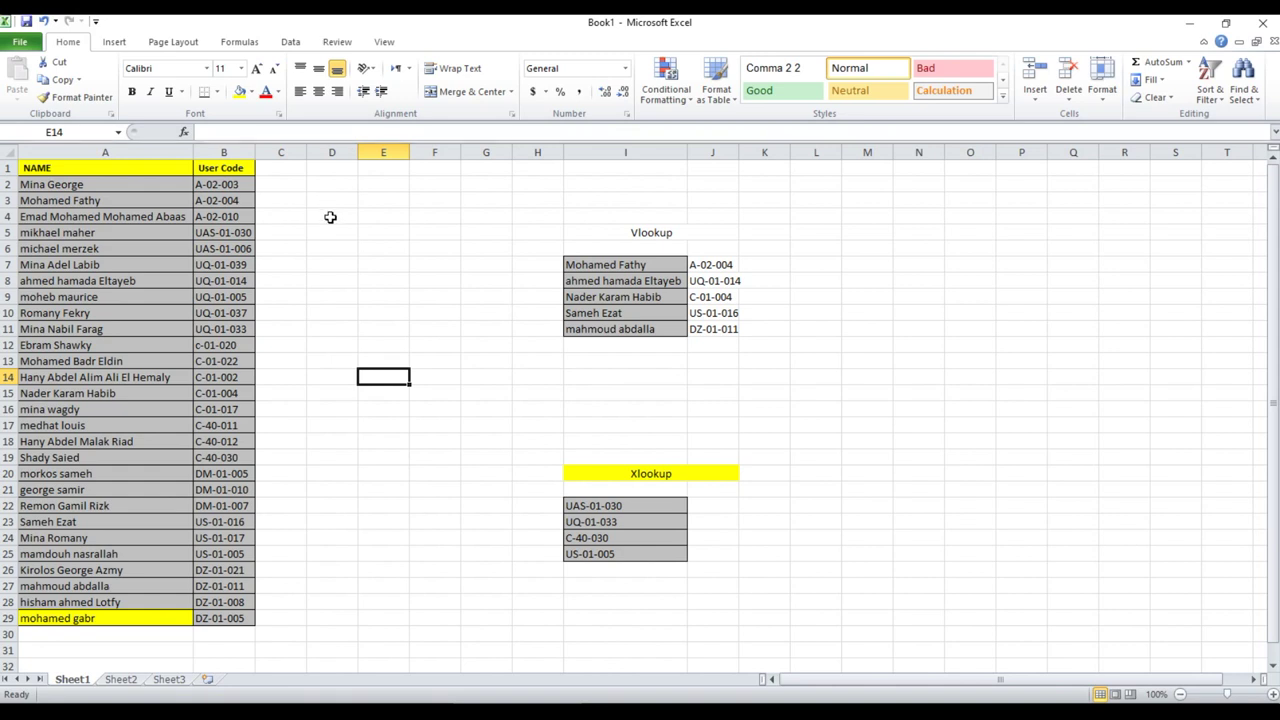
left_click(1189, 22)
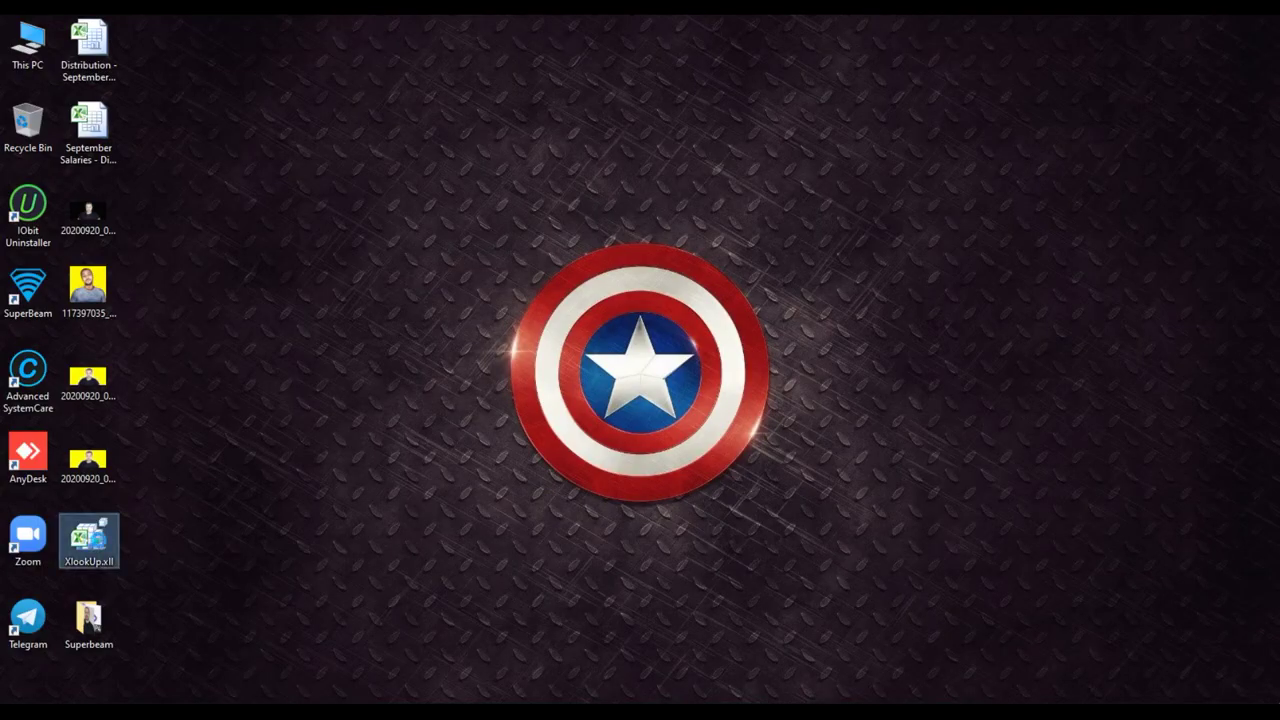
right_click(95, 540)
left_click(124, 434)
Paste the XlookUp.xll add-in file into C:\Program Files (x86) and close the folder window.
left_click(1, 52)
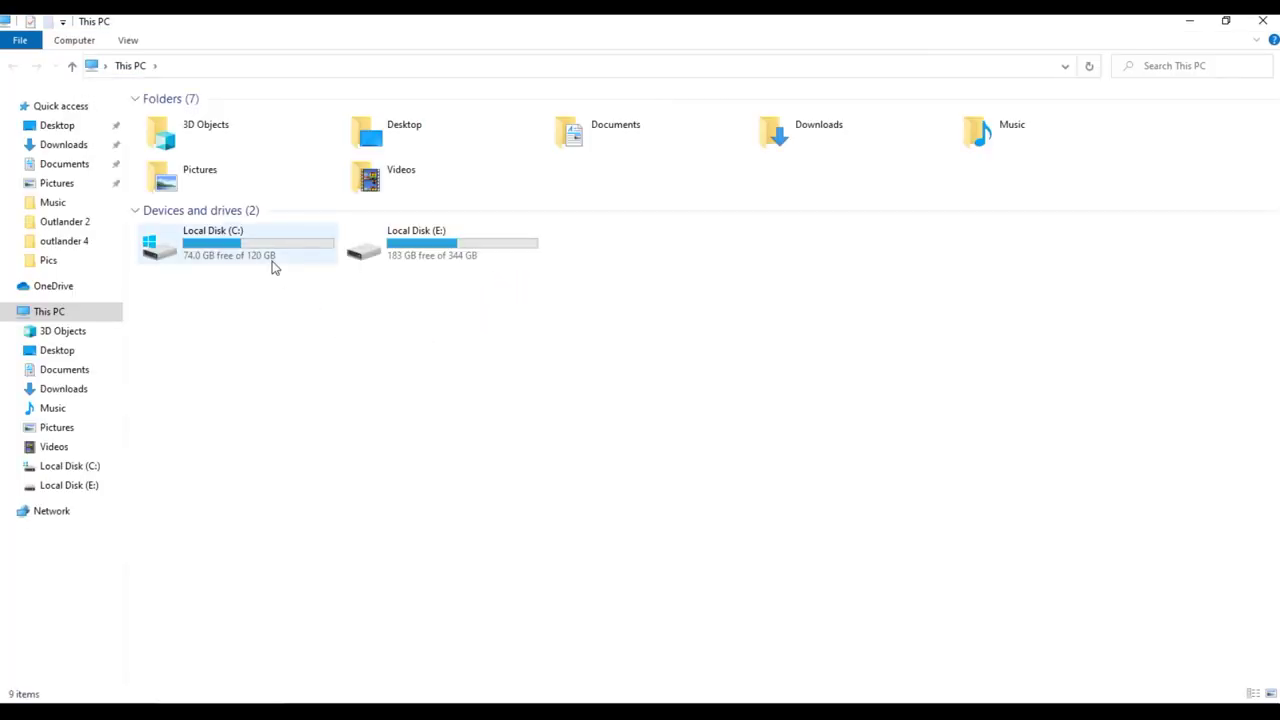
double_click(274, 264)
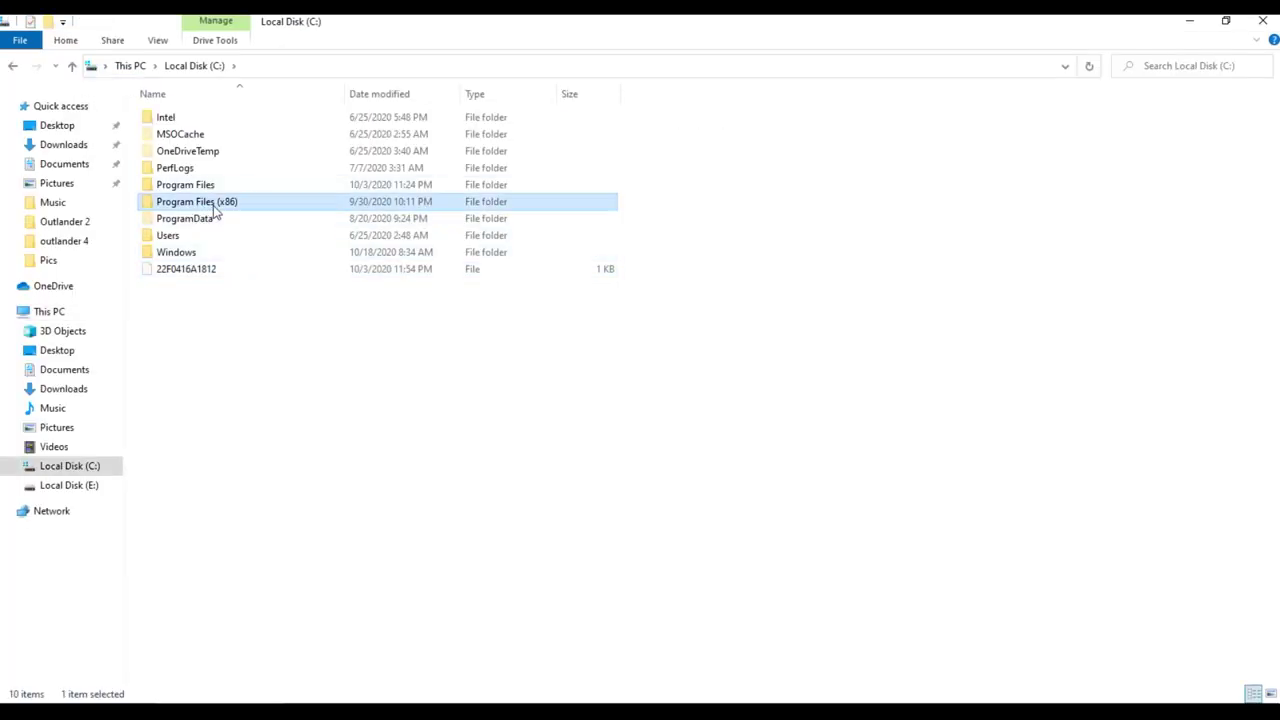
double_click(200, 201)
right_click(215, 539)
left_click(250, 419)
left_click(310, 262)
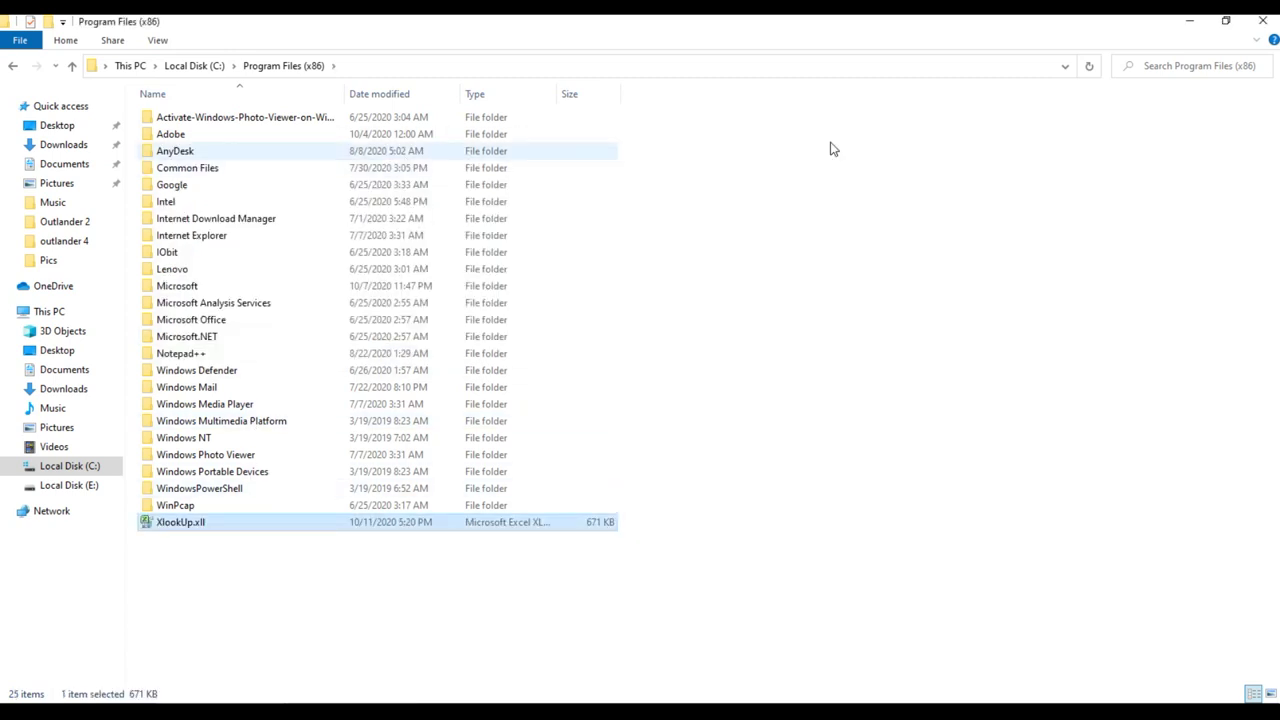
left_click(1262, 20)
Switch back to the Excel workbook, select J22, and open the Excel Add-ins manager from the program options.
left_click(518, 649)
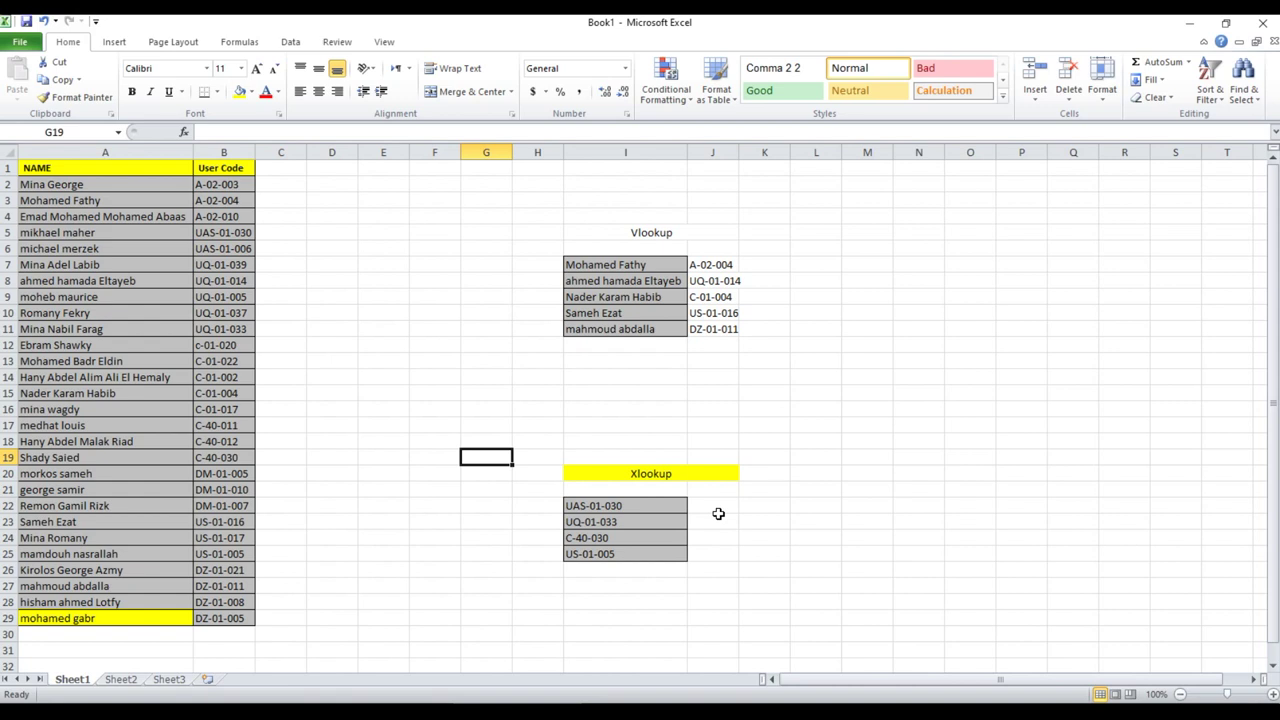
left_click(718, 510)
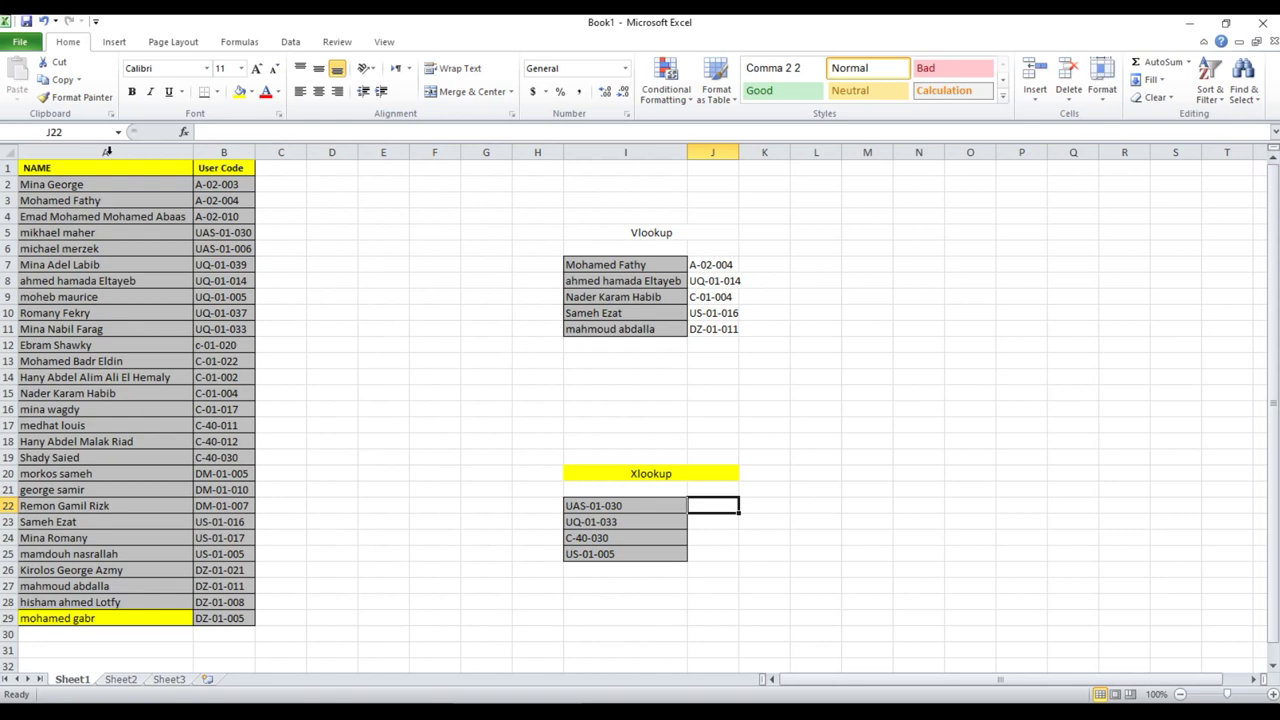
left_click(31, 44)
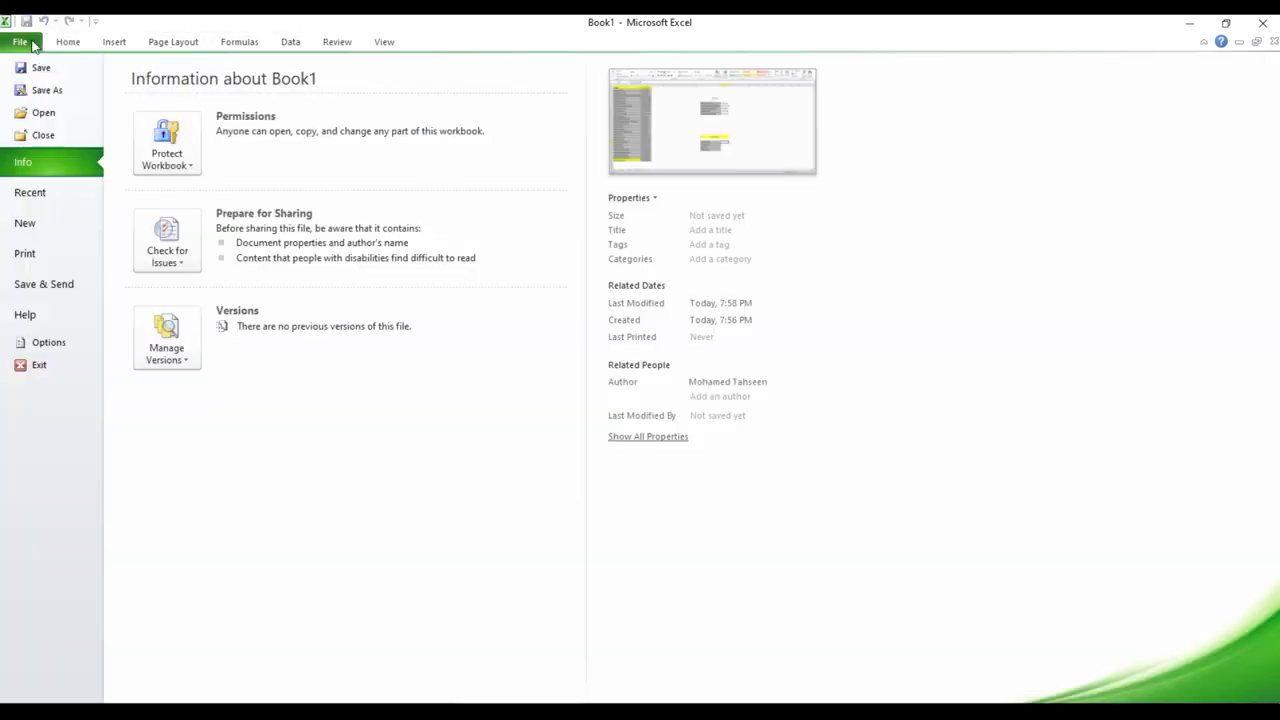
left_click(50, 340)
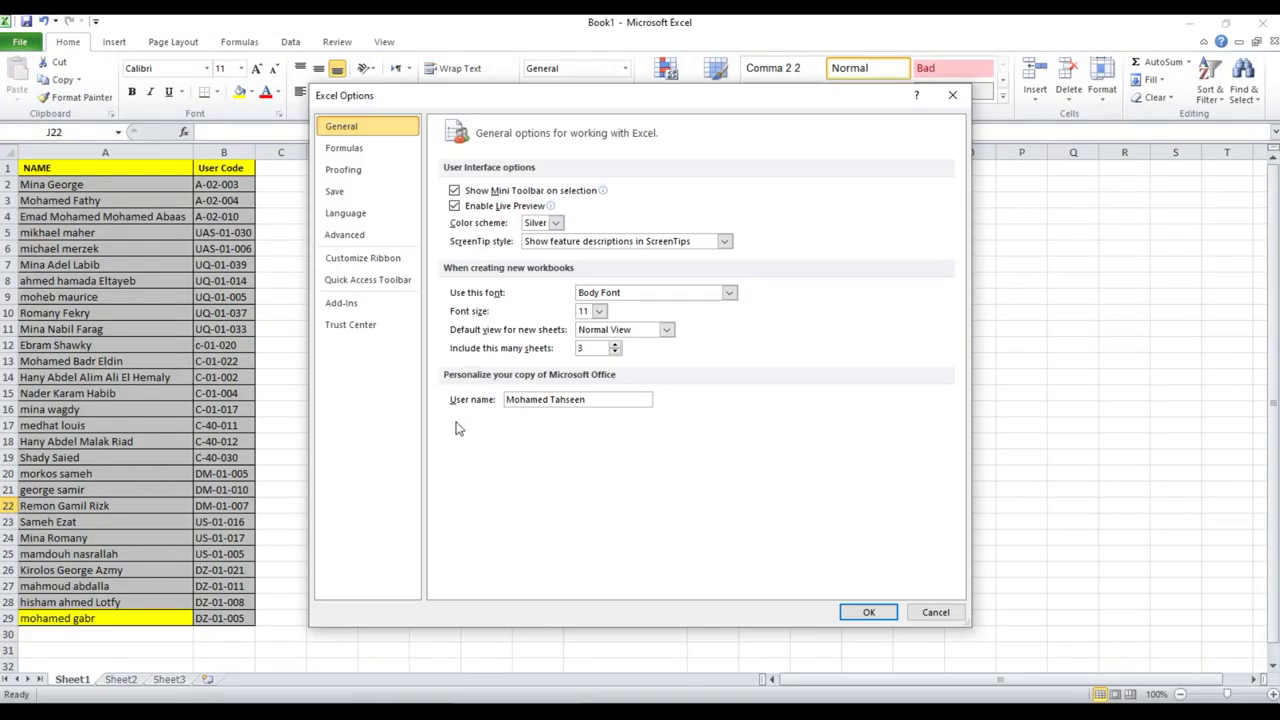
left_click(365, 304)
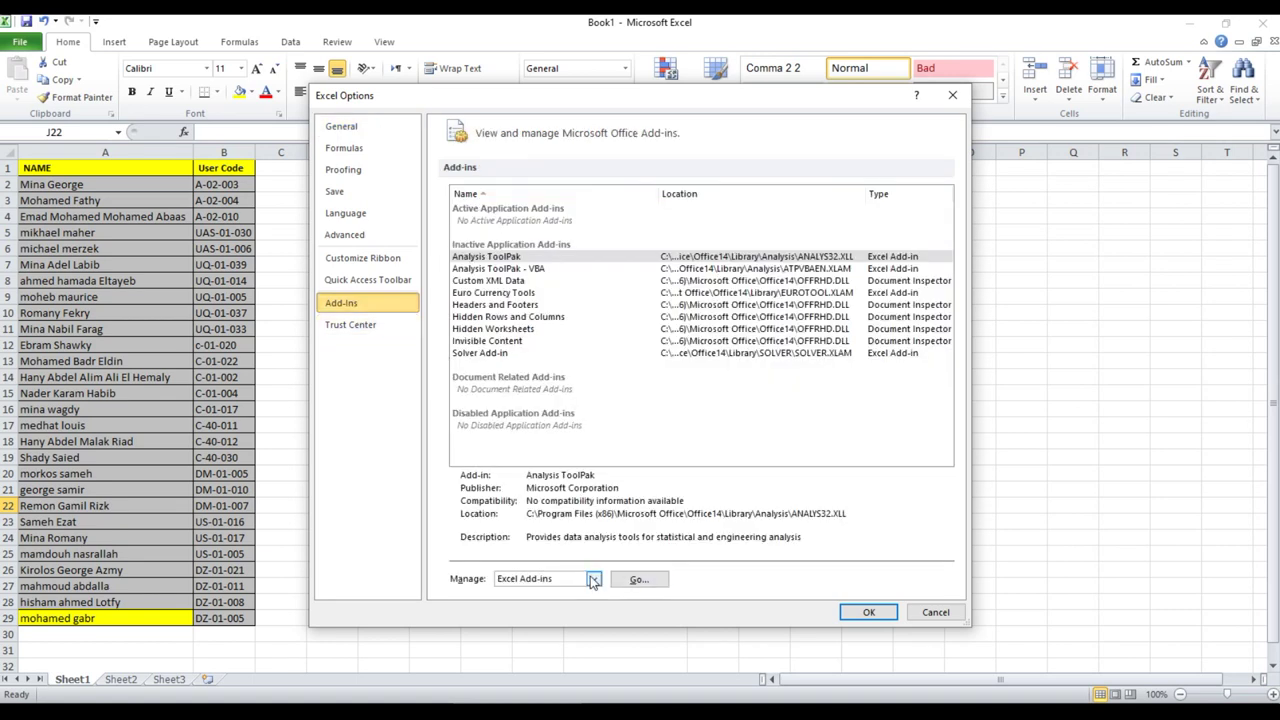
left_click(638, 579)
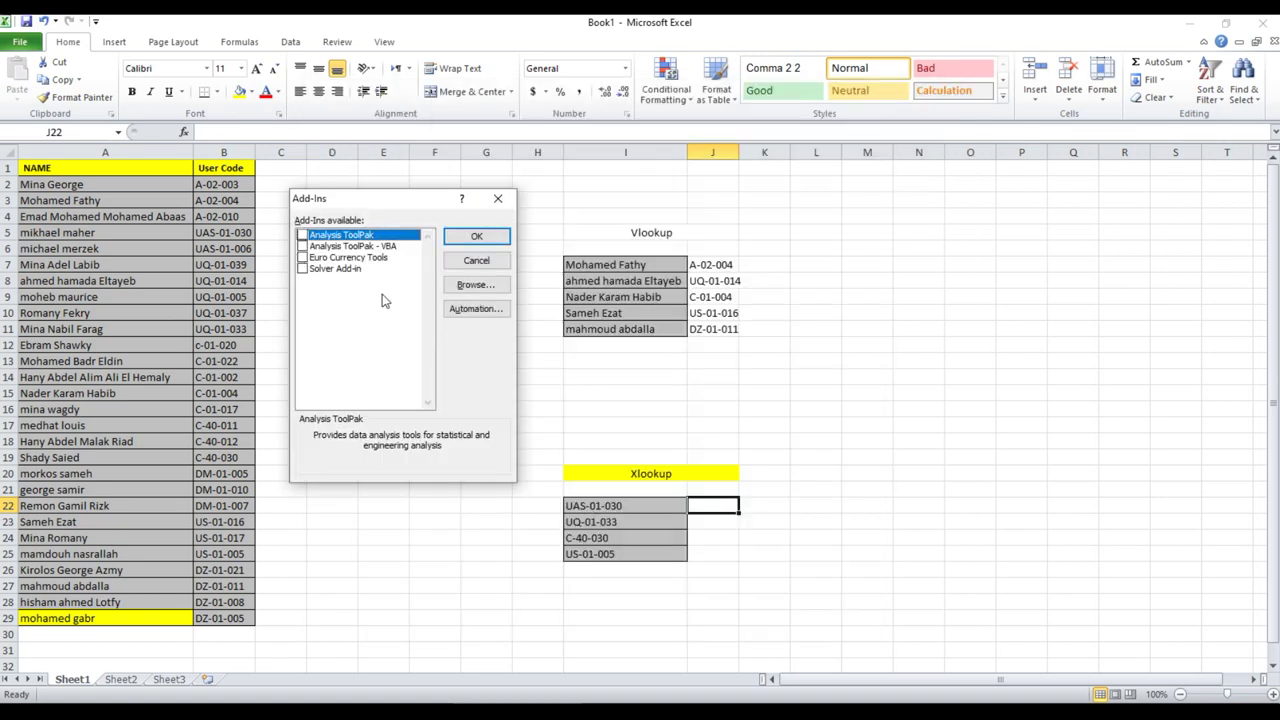
Add XlookUp.xll from C:\Program Files (x86) to the available add-ins and apply it with ExcelDna.XFunctions Add-In enabled.
left_click(455, 288)
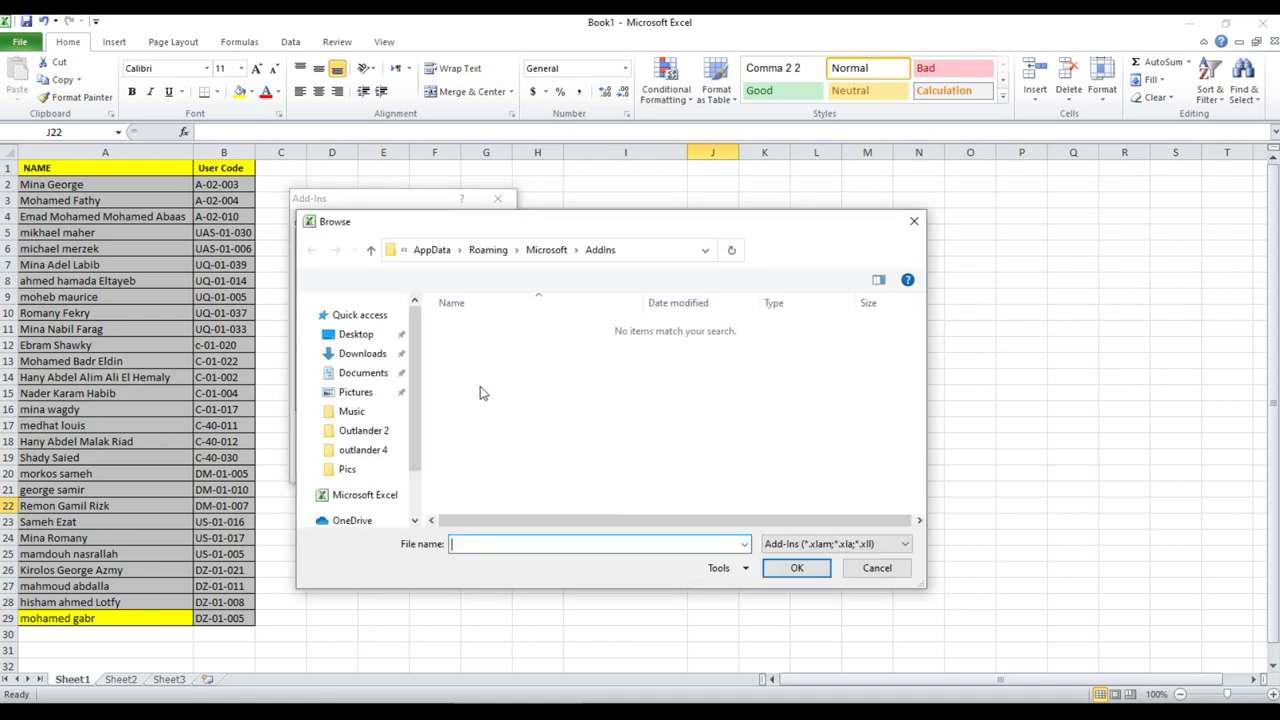
left_click(372, 489)
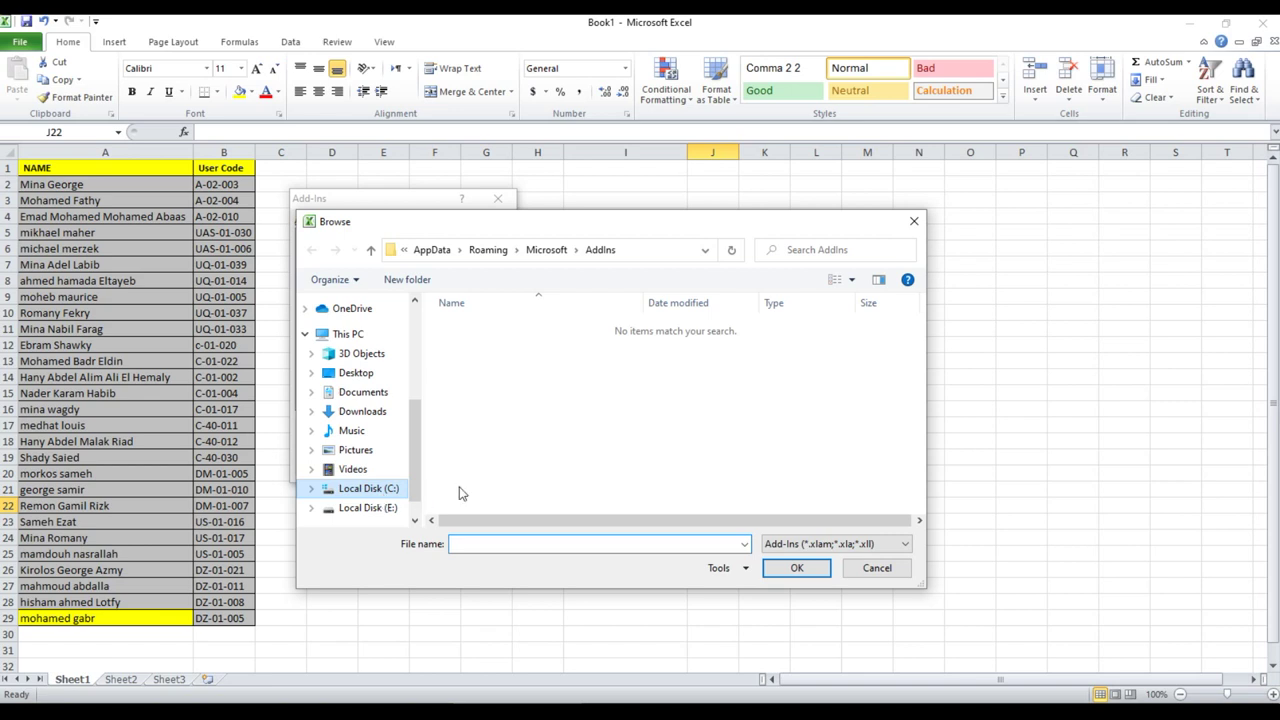
double_click(537, 410)
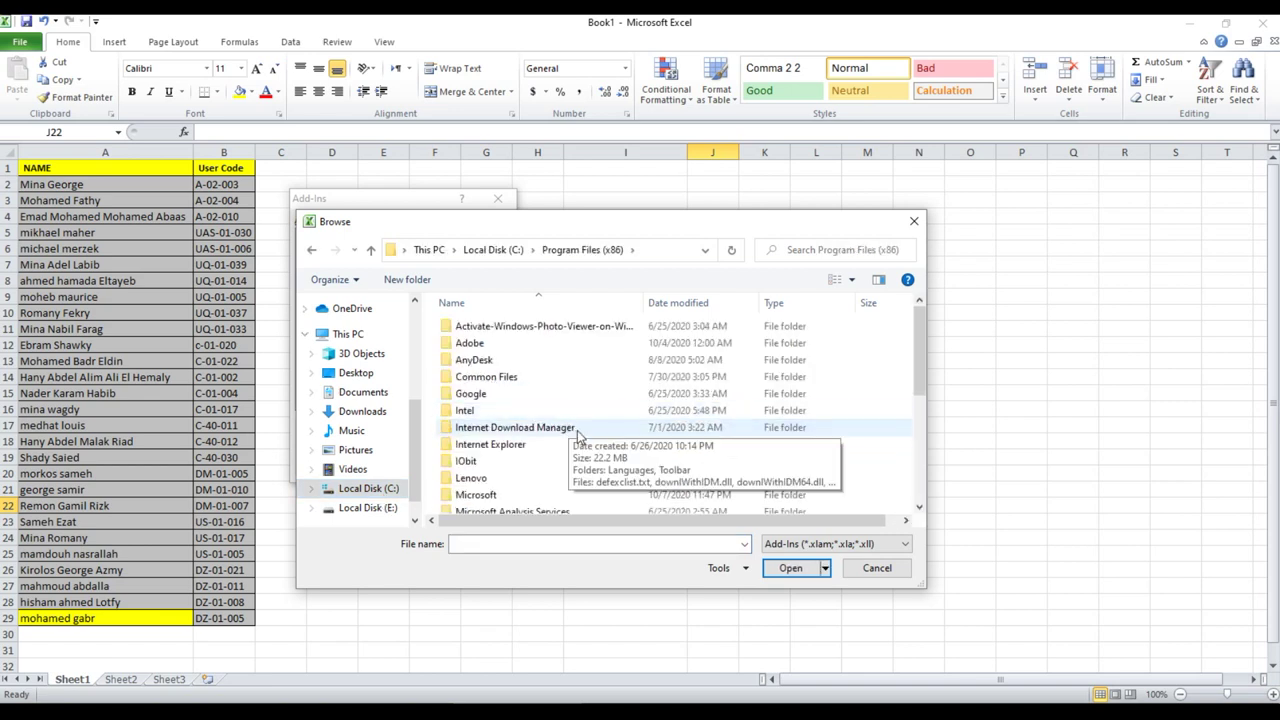
scroll(560, 425, "down", 5)
double_click(479, 505)
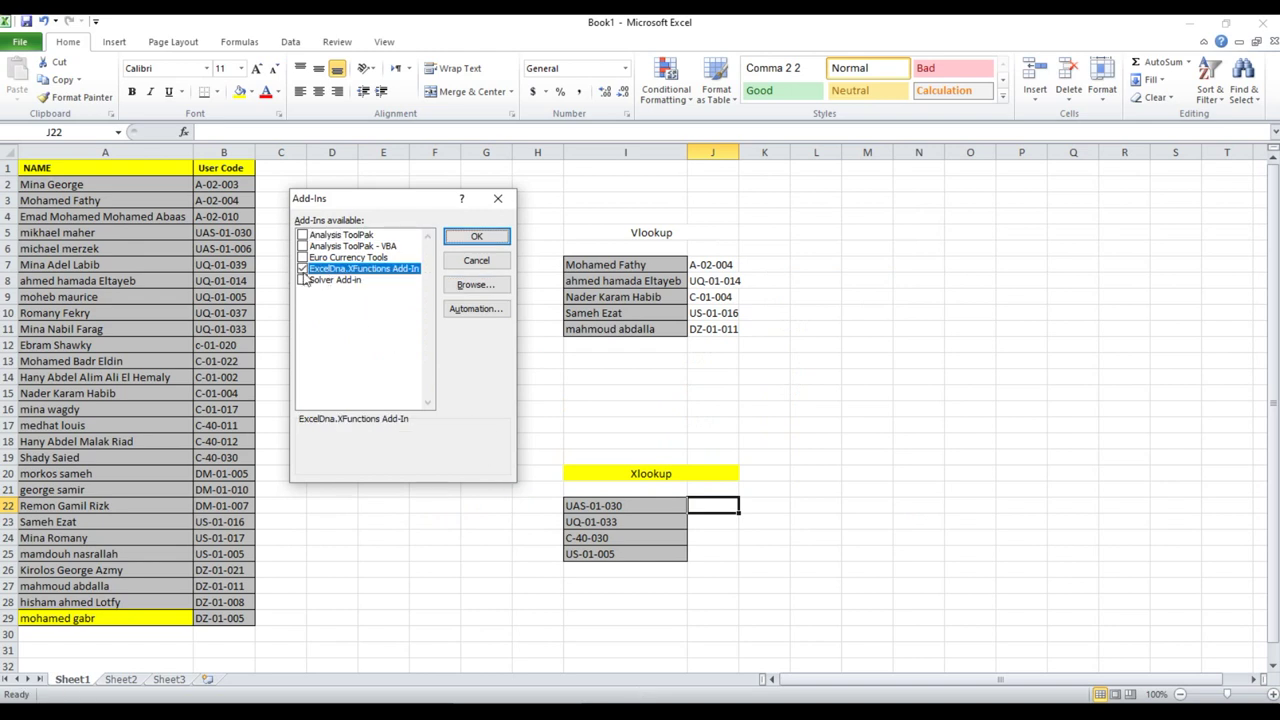
left_click(474, 237)
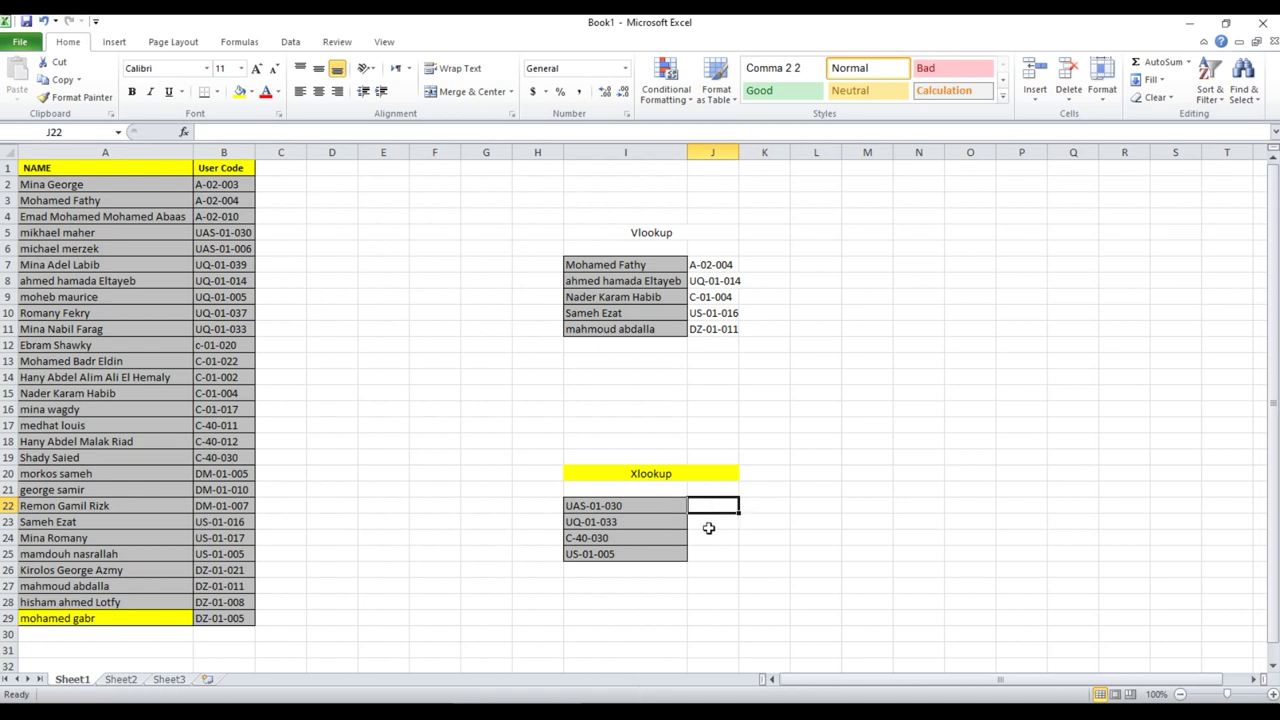
Enter the formula =XLOOKUP(I22,B:B,A:A) in J22 to return the name for the code in I22.
type("=xl")
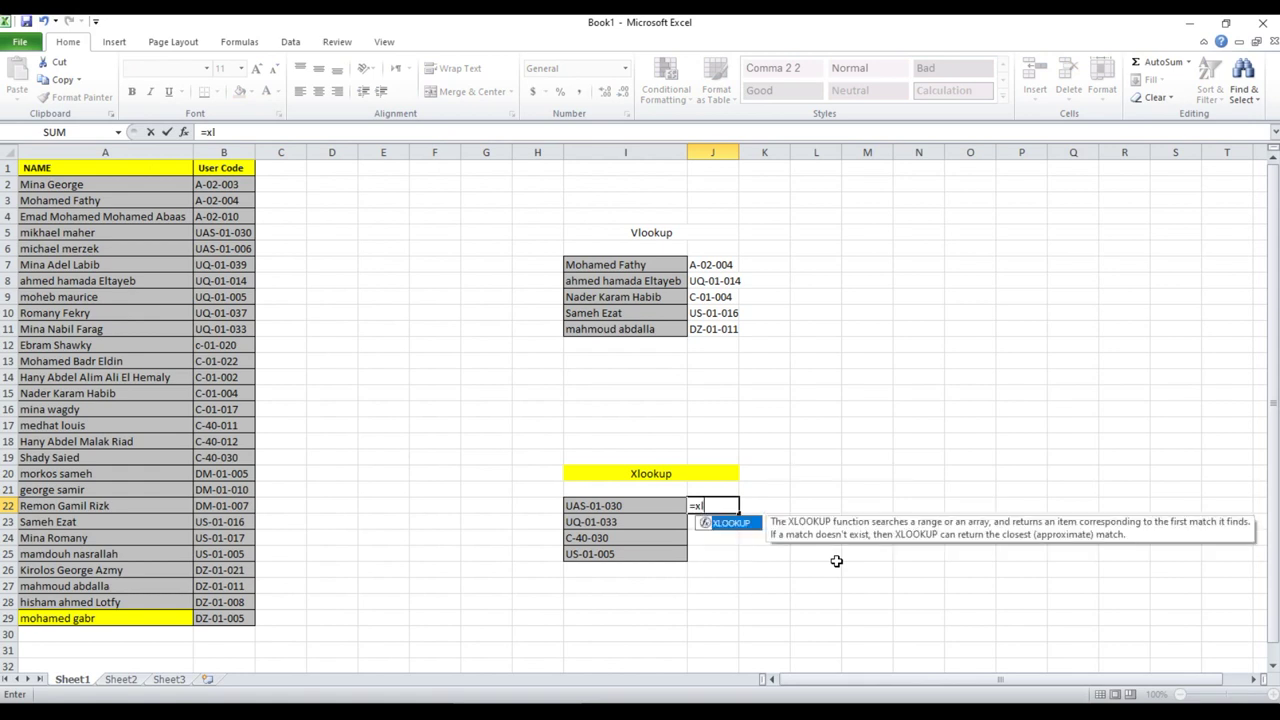
double_click(726, 523)
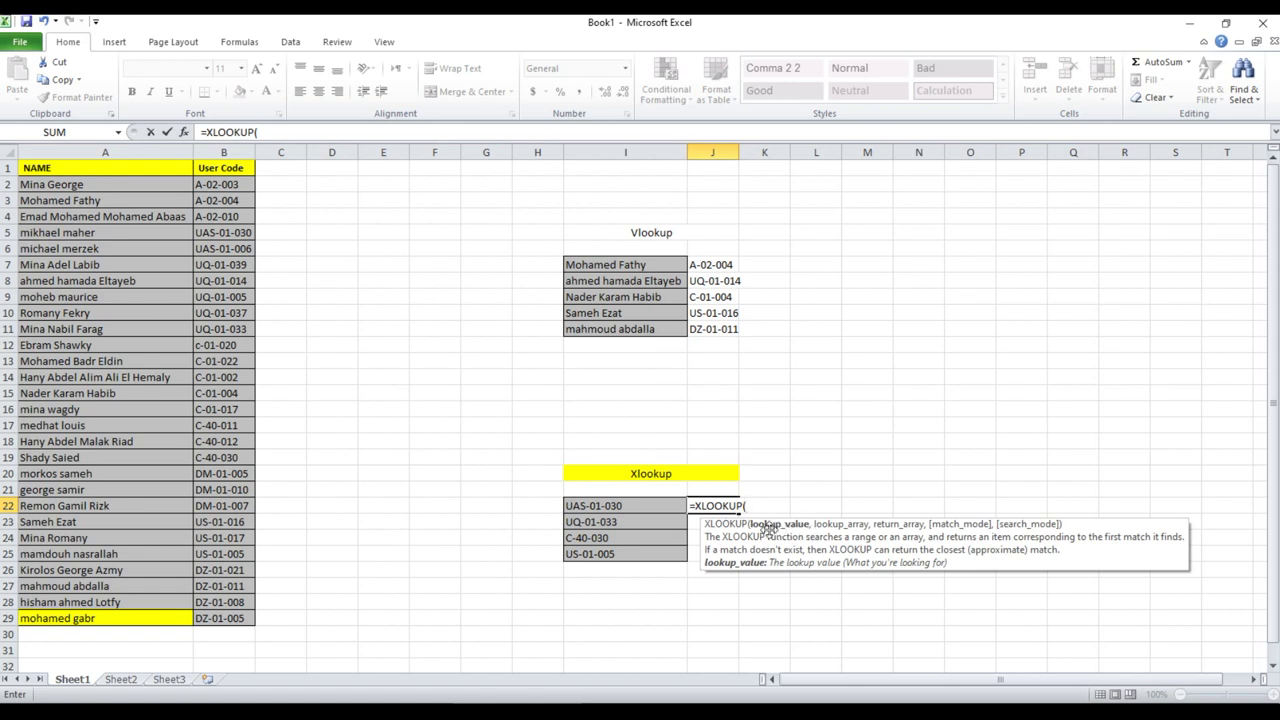
left_click(652, 511)
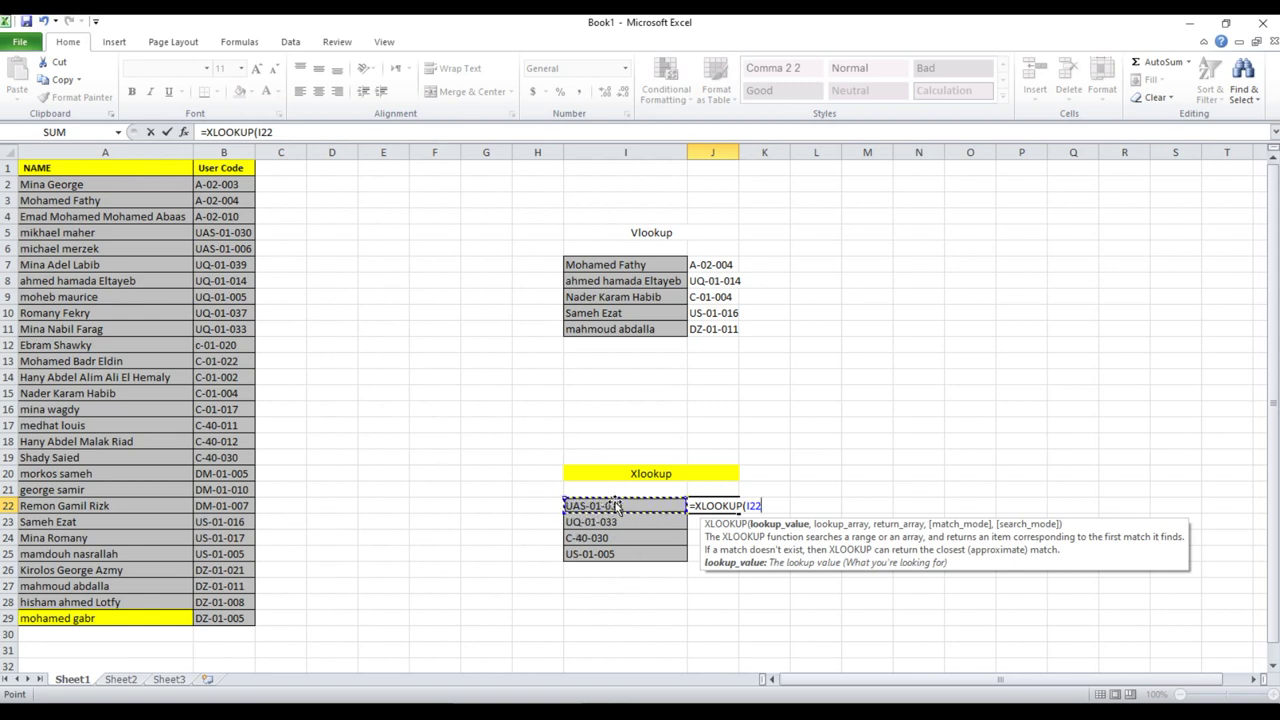
type(",")
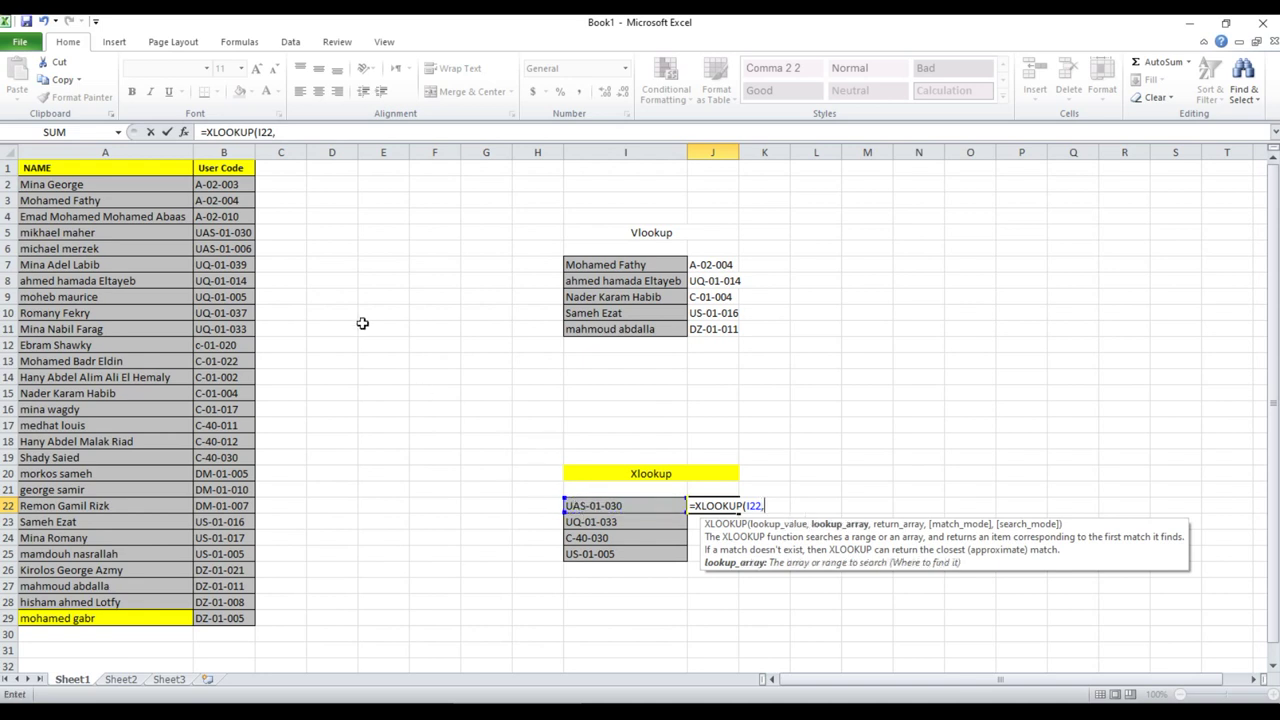
left_click(233, 150)
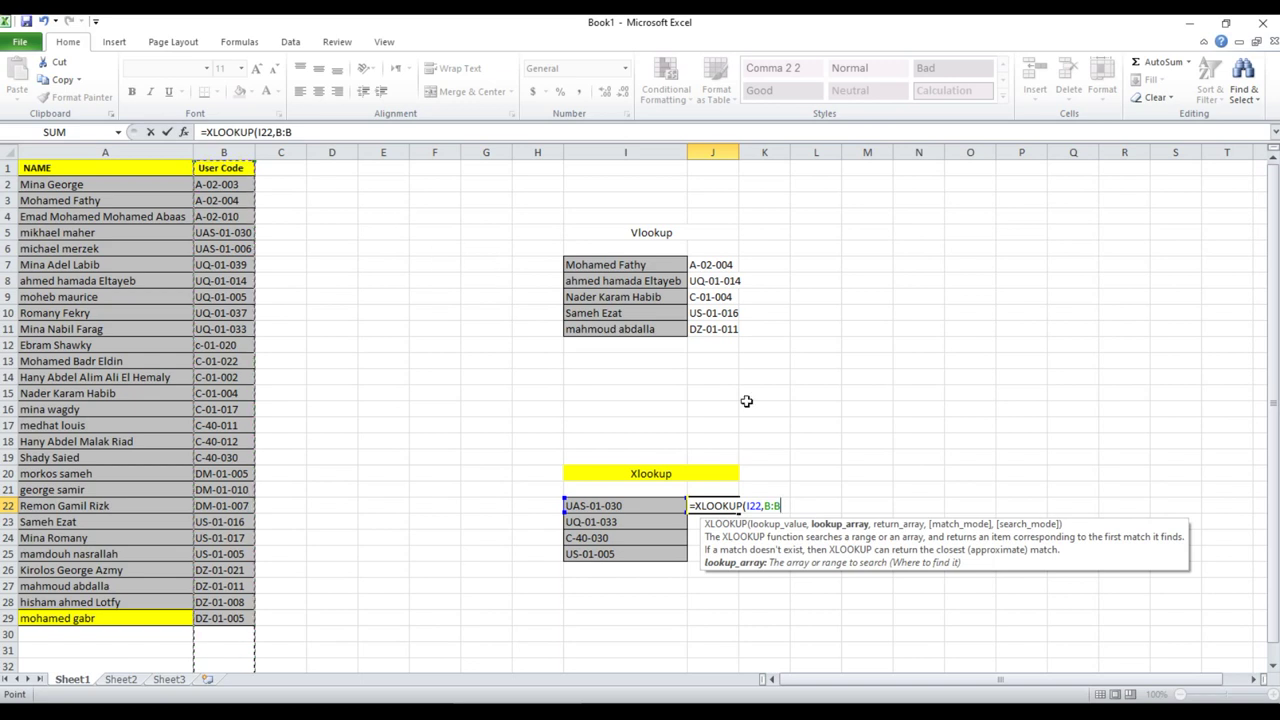
type(",")
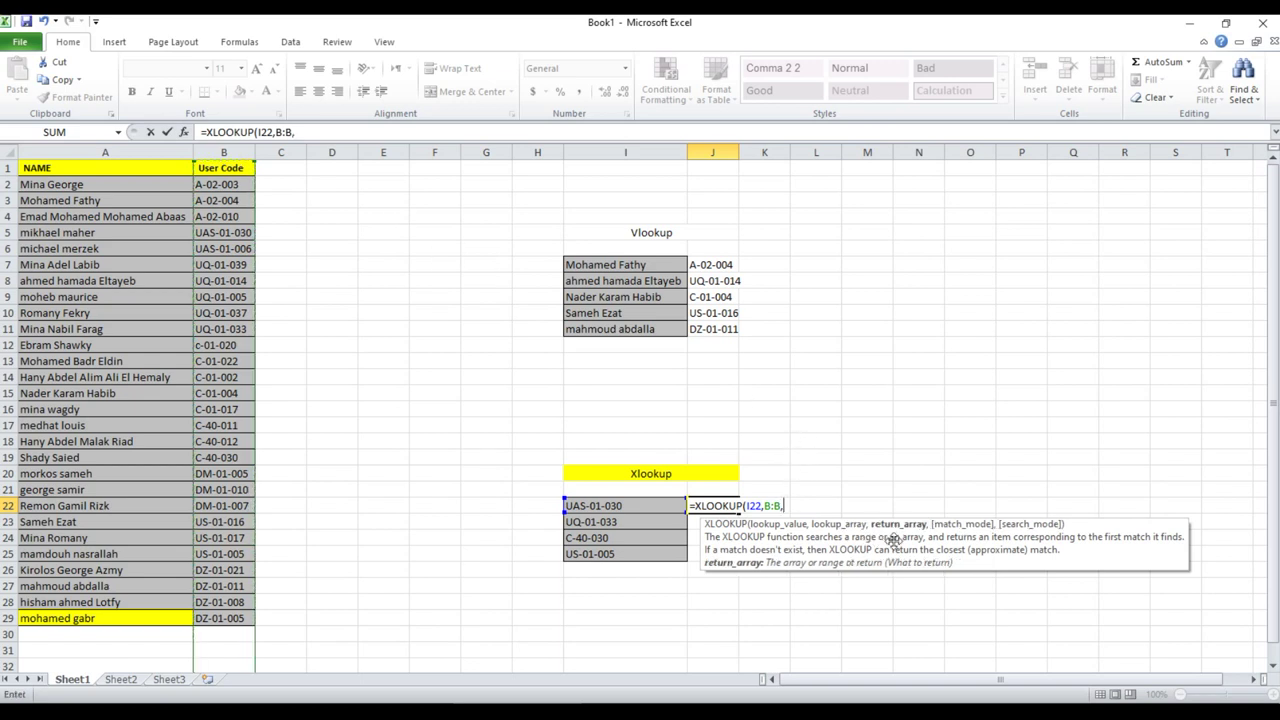
left_click(158, 150)
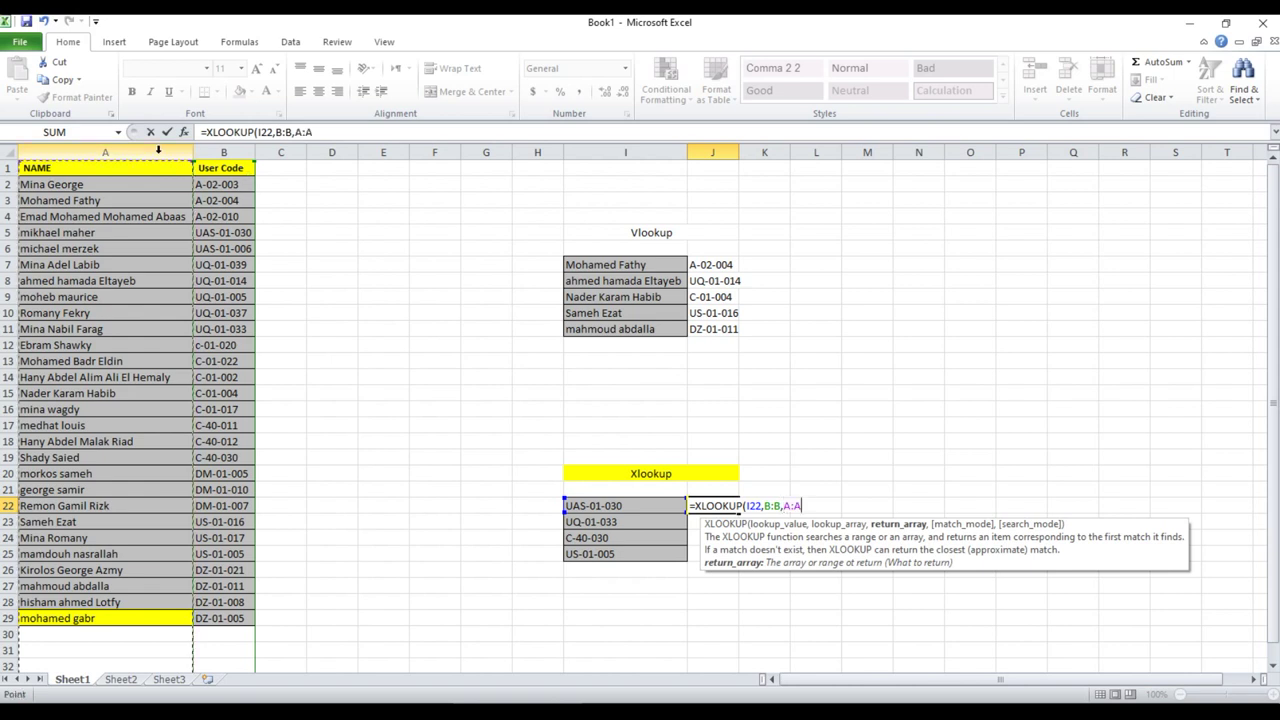
type(")")
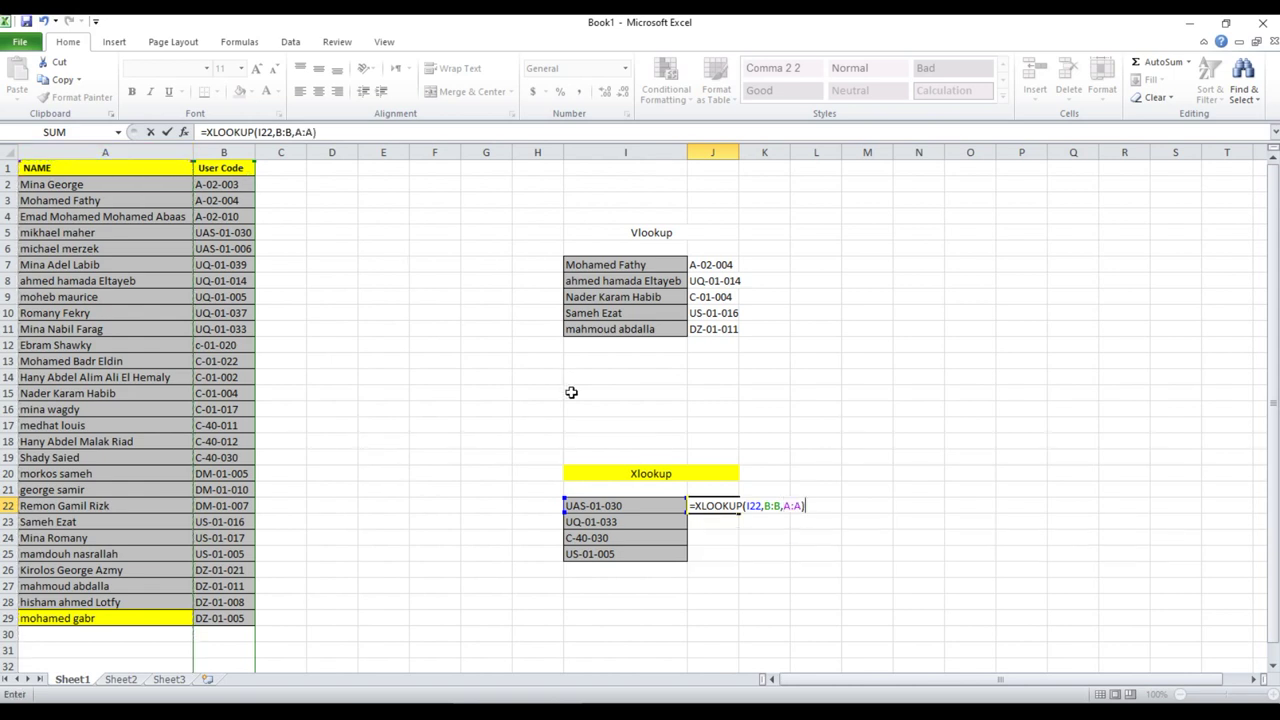
key("Return")
Fill the XLOOKUP formula from J22 down to J25 and auto-fit the width of column J.
left_click(731, 510)
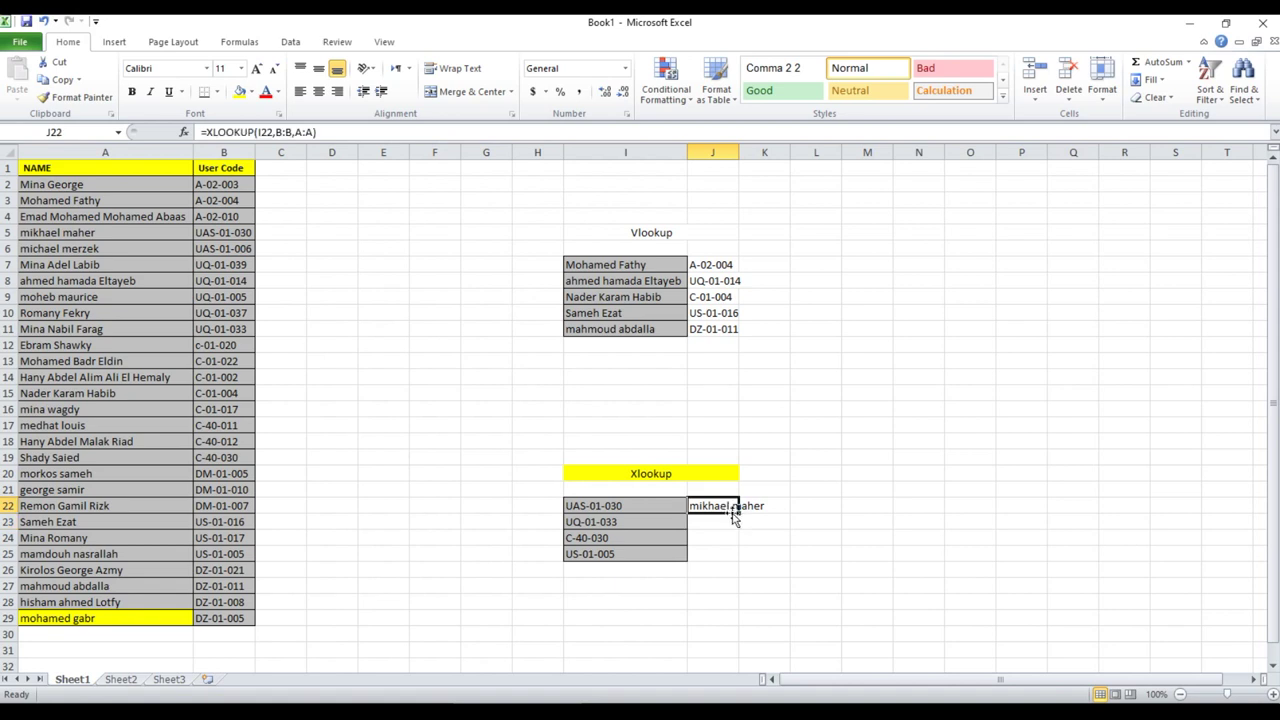
left_click_drag(737, 512, 735, 560)
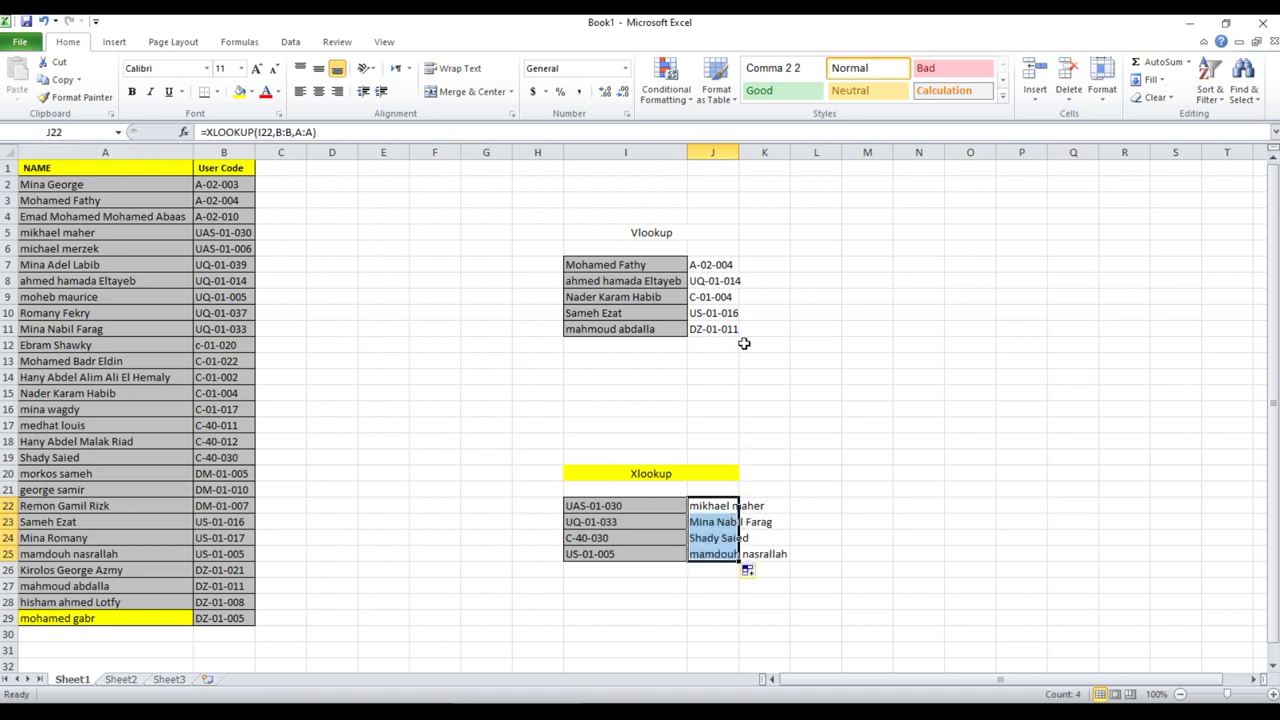
double_click(740, 154)
Compare the XLOOKUP results for the codes in I23 and I24 with their rows in the source table.
left_click(760, 528)
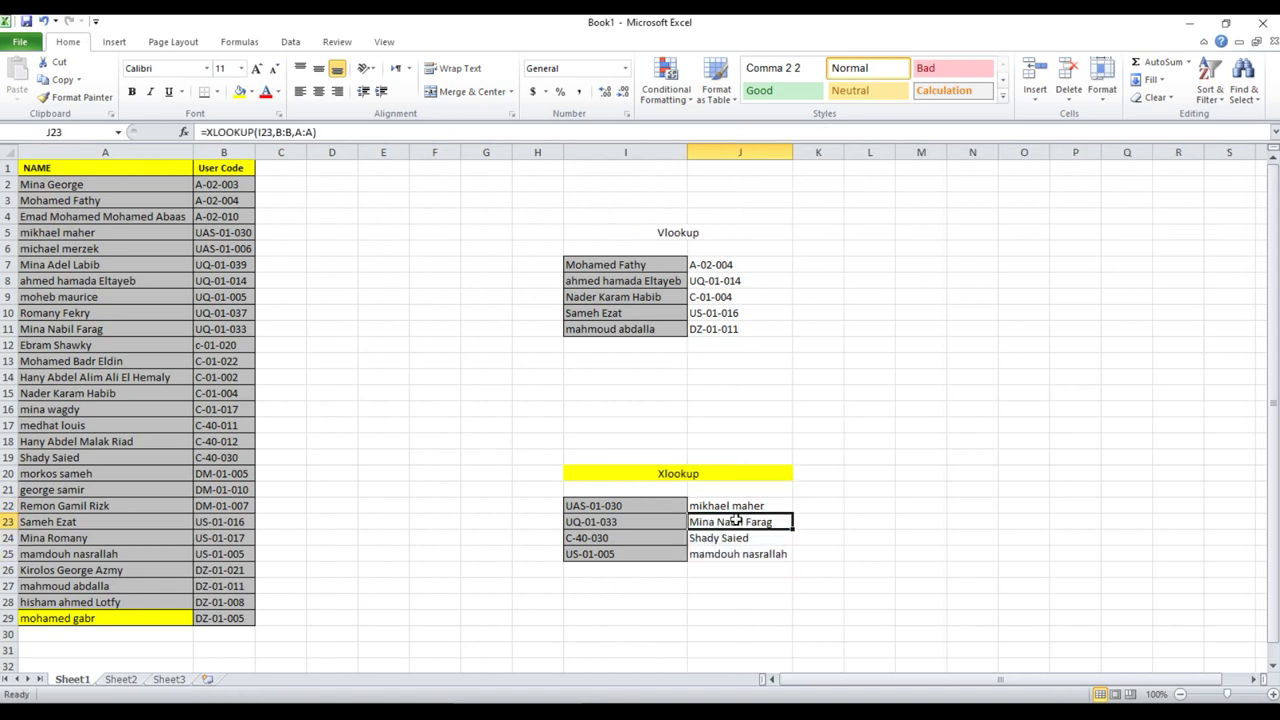
left_click(637, 525)
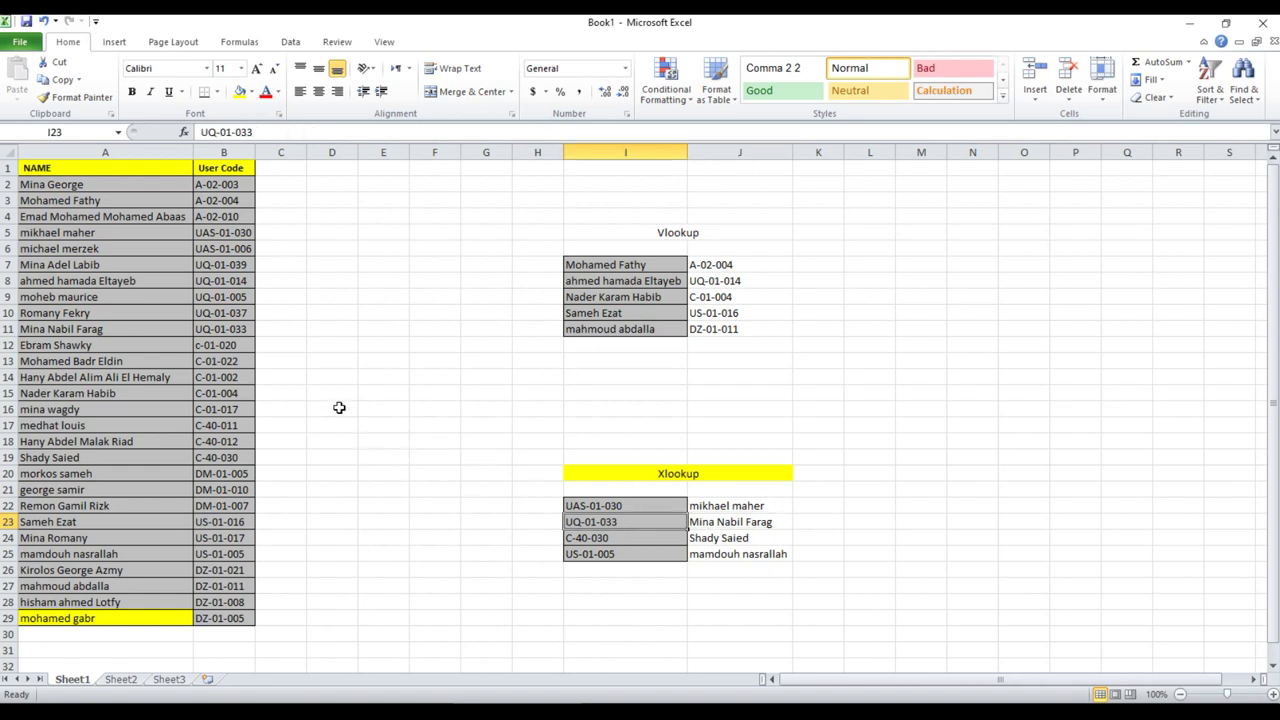
left_click(226, 330)
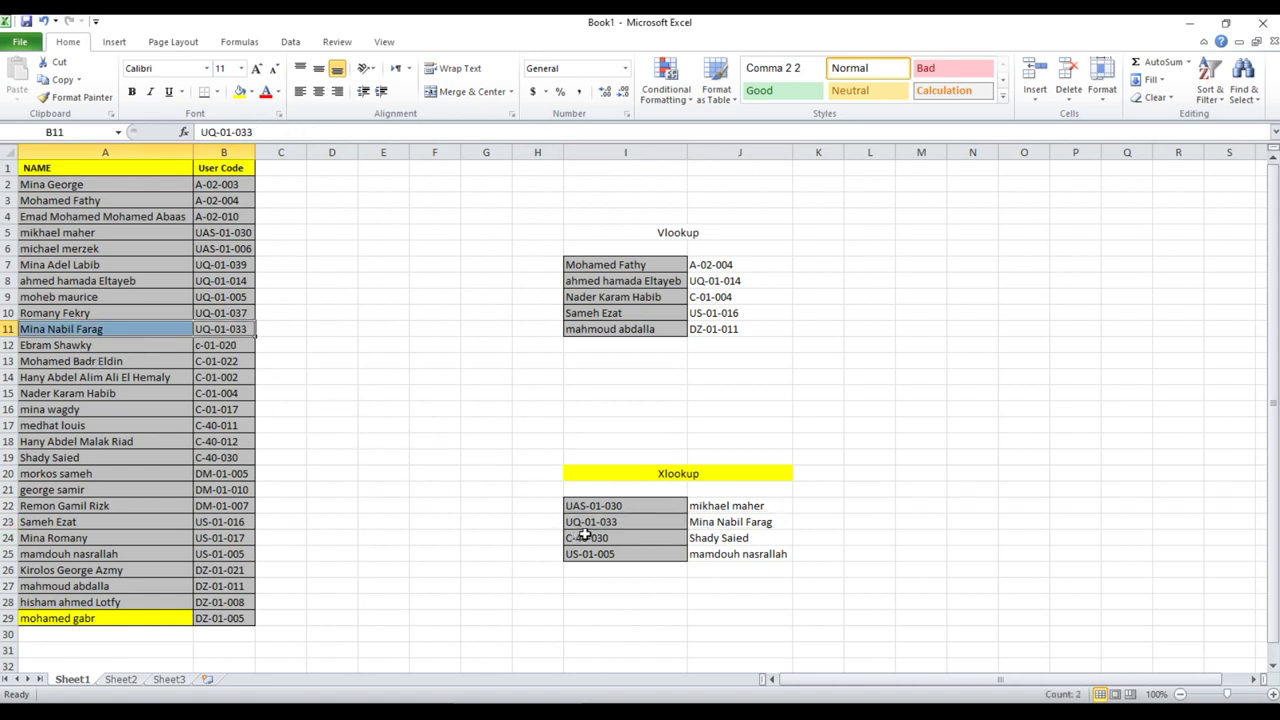
left_click(634, 538)
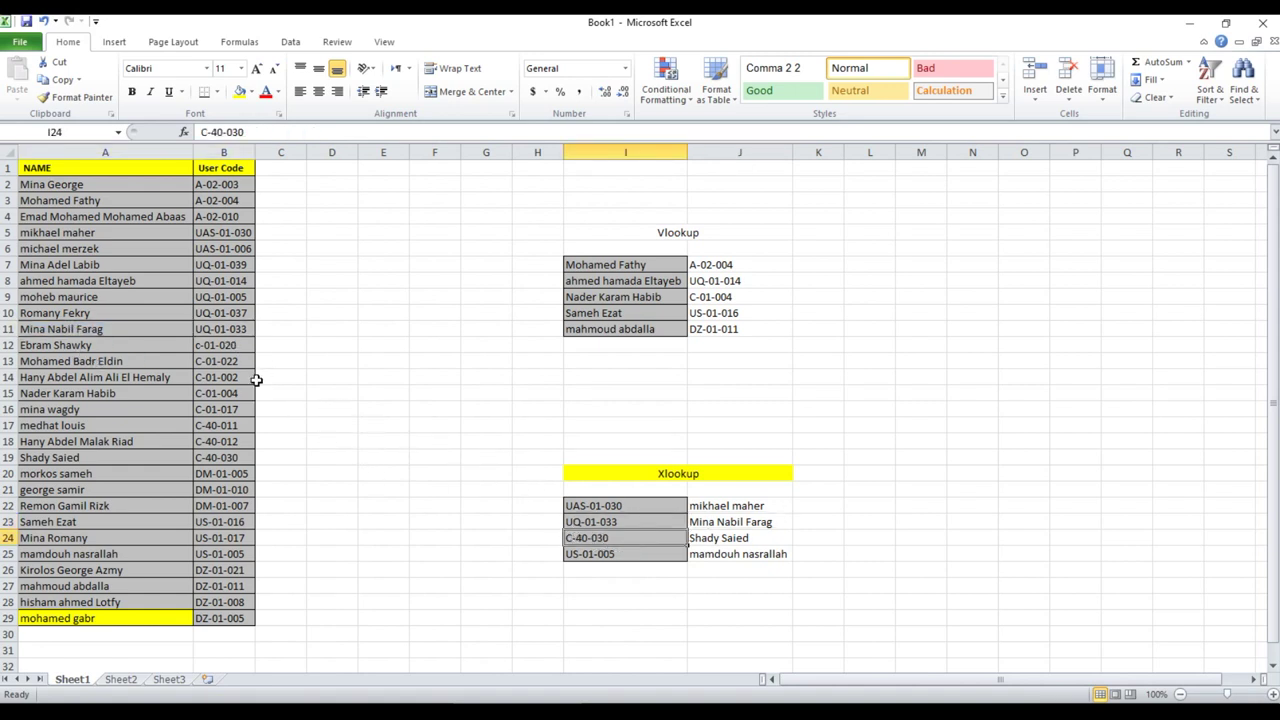
left_click_drag(240, 456, 74, 457)
left_click(680, 537)
Enlarge the font of the merged Xlookup heading in row 20 to 16.
left_click(709, 474)
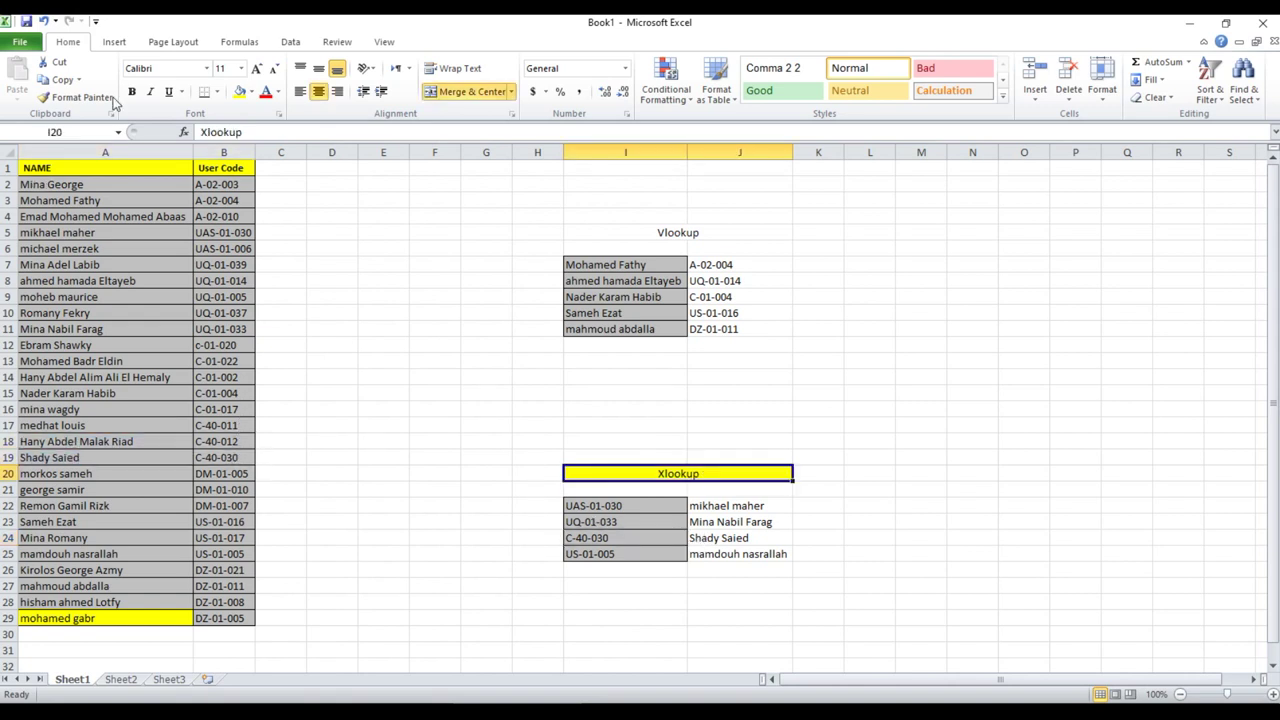
left_click(257, 68)
left_click(257, 68)
left_click(257, 68)
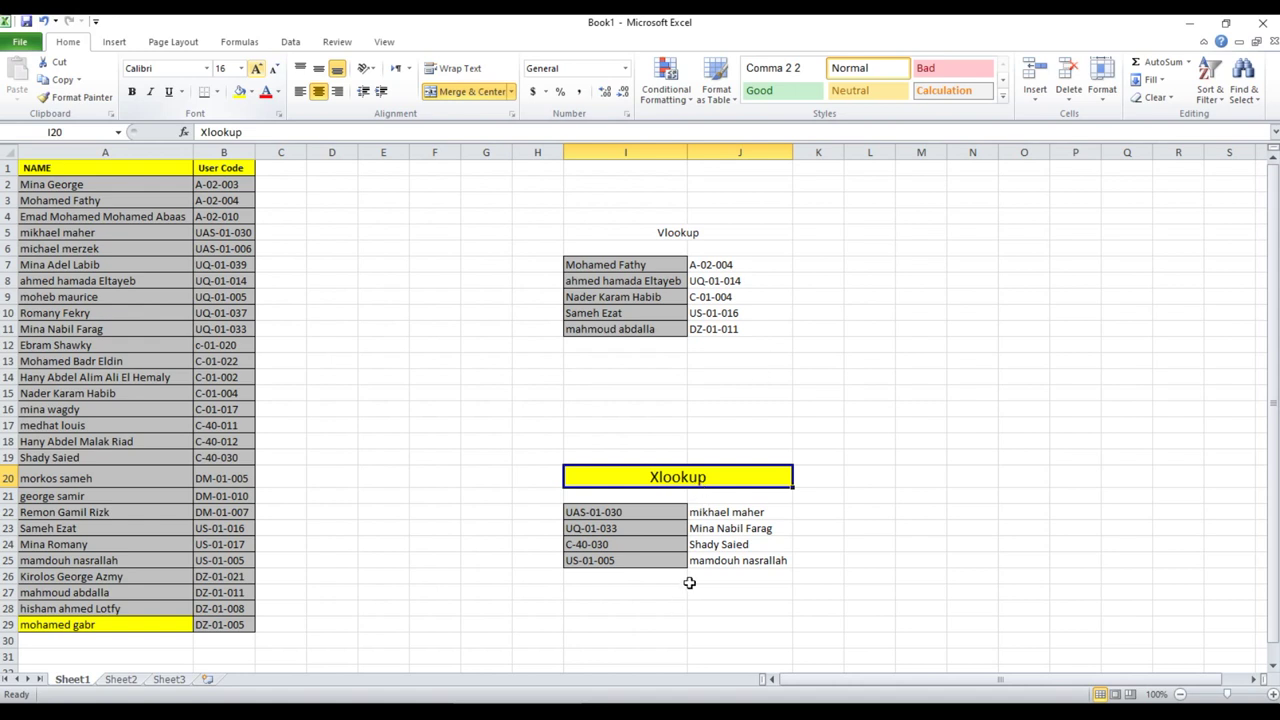
Close the workbook and Excel, relaunch Excel with a blank workbook, and maximize its window.
left_click(722, 525)
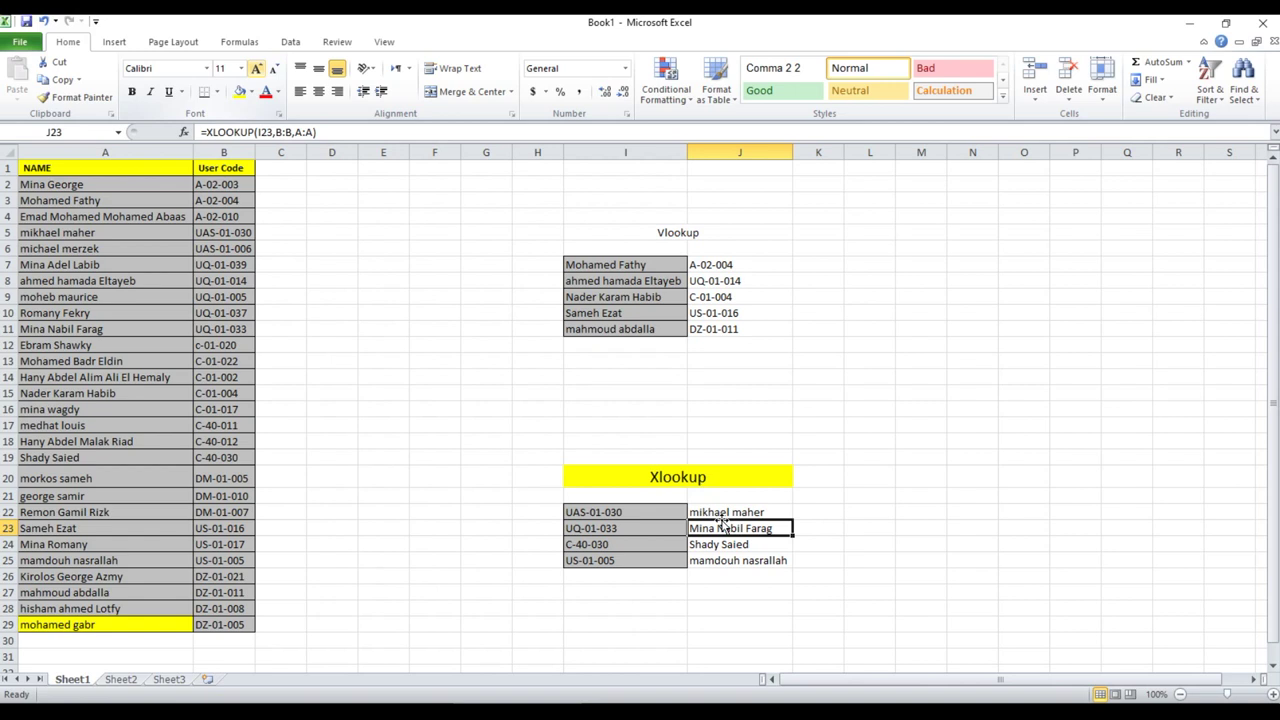
left_click(1260, 22)
left_click(638, 396)
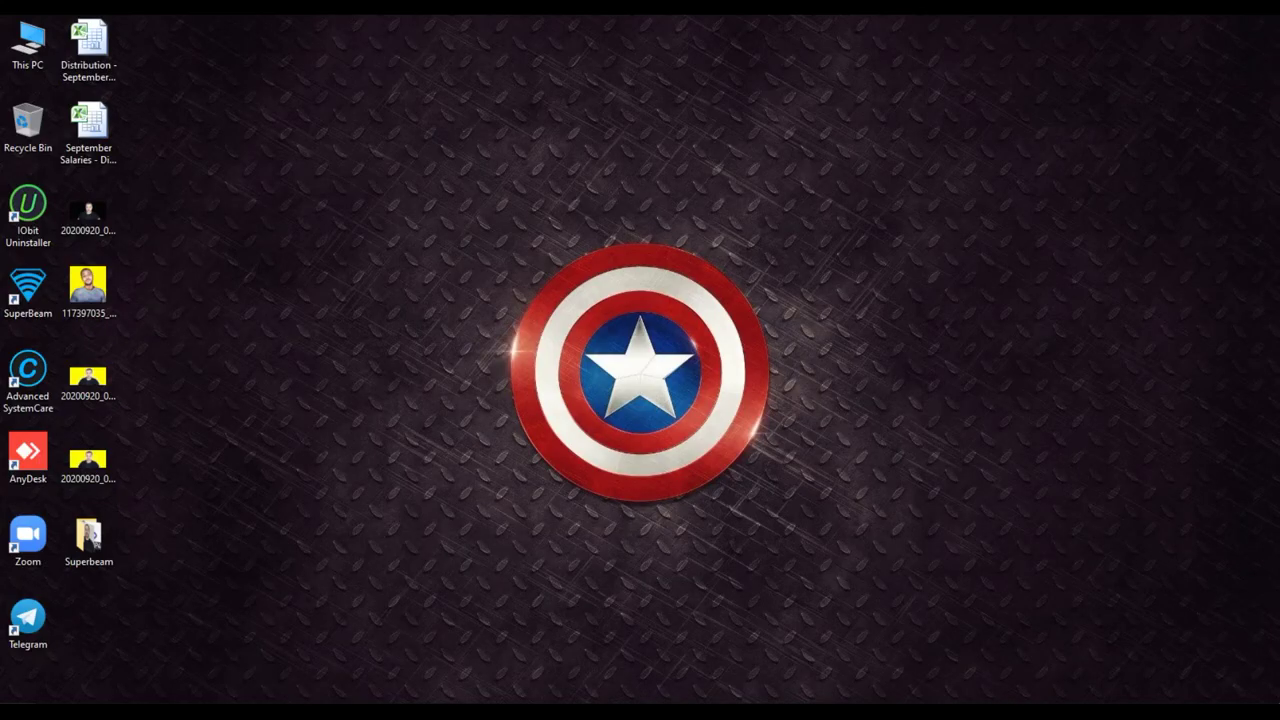
key("super")
left_click(291, 479)
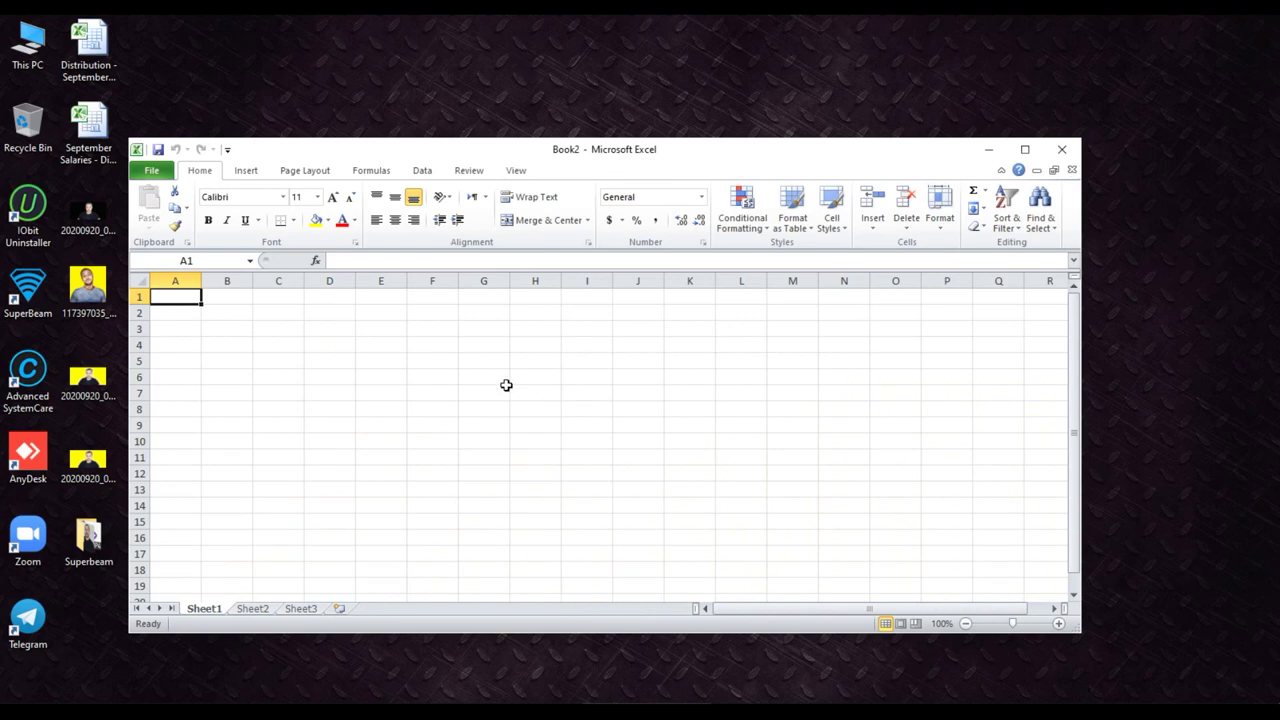
double_click(757, 160)
Start an =xl formula in E6 of the new workbook to check that XLOOKUP is available, and cancel the entry.
left_click(257, 254)
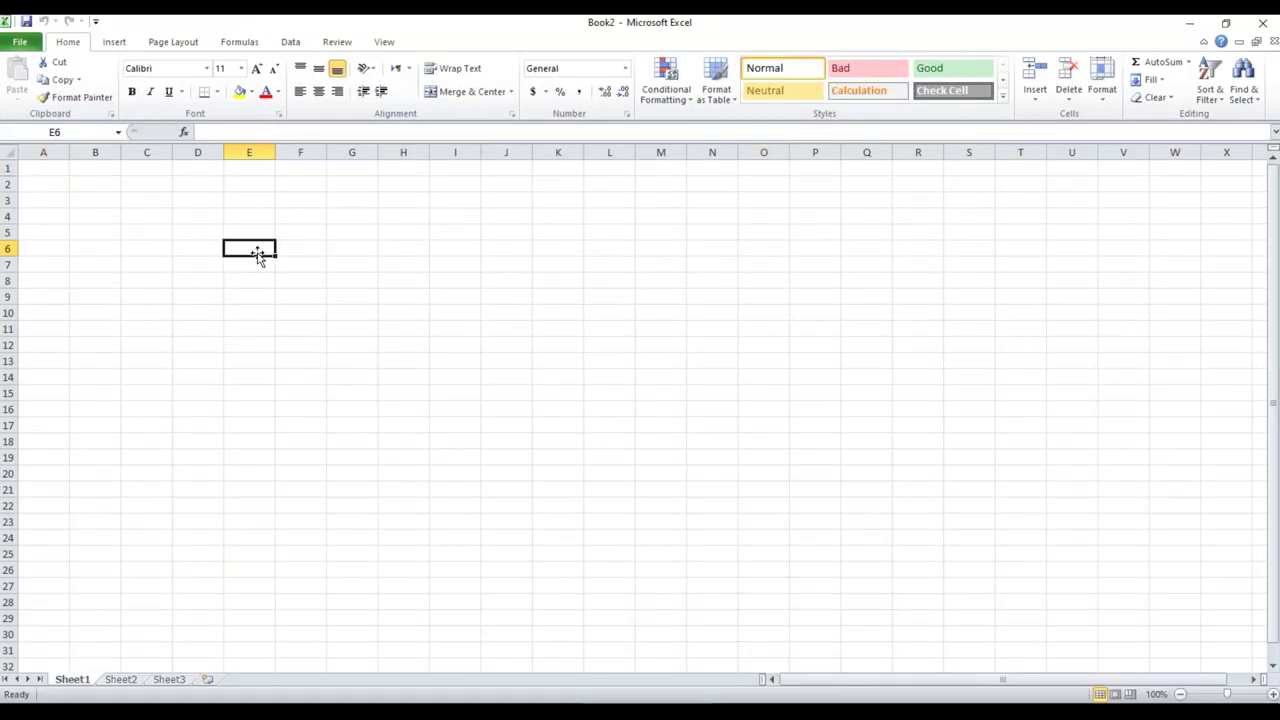
type("=xl")
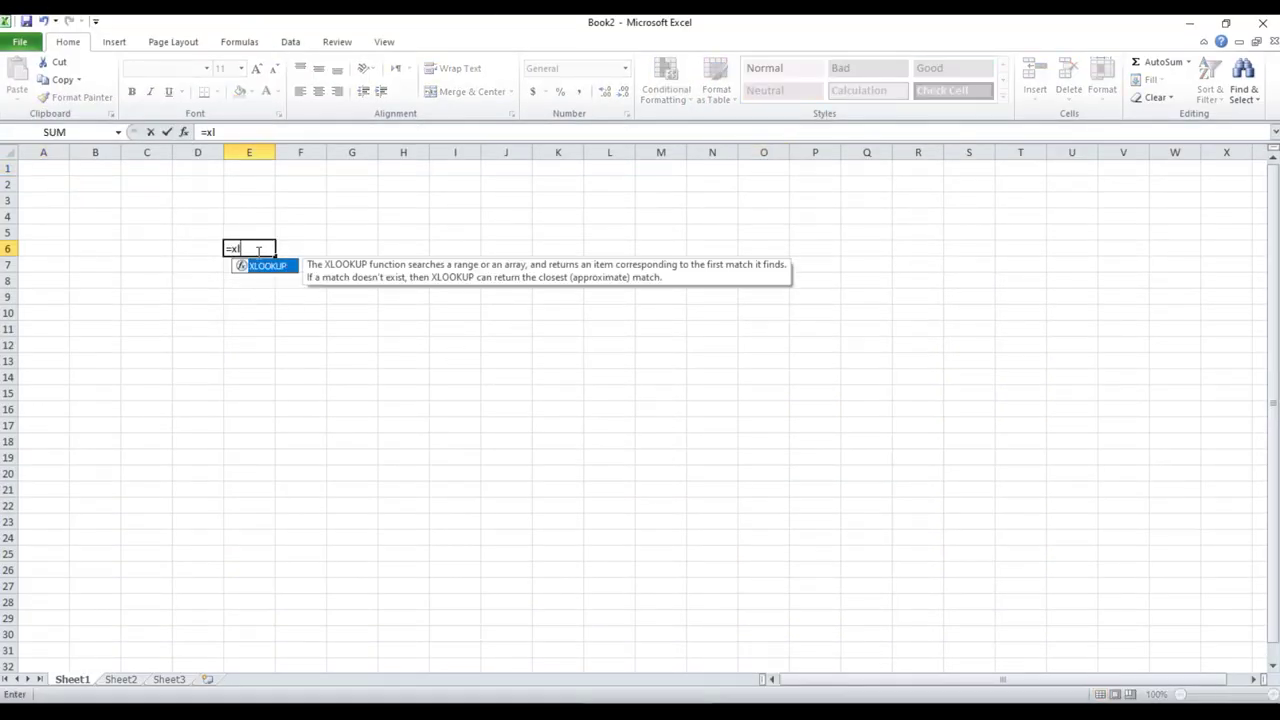
key("Escape")
key("Escape")
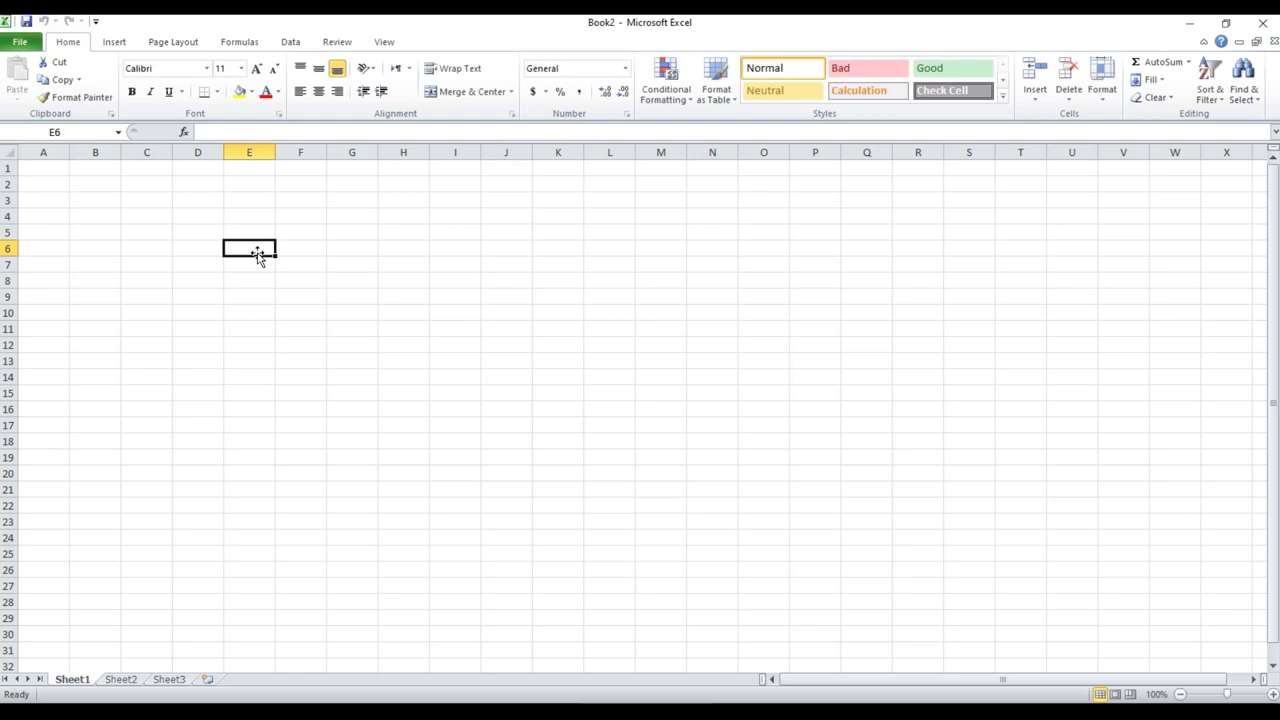